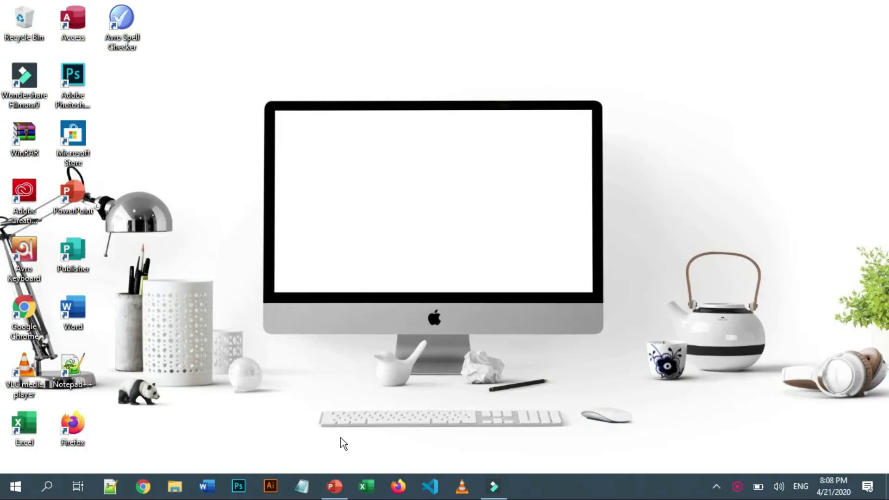
Restore the PowerPoint window showing slide 2 with its column of six colour dots.
{"action": "left_click", "coordinate": [334, 487]}
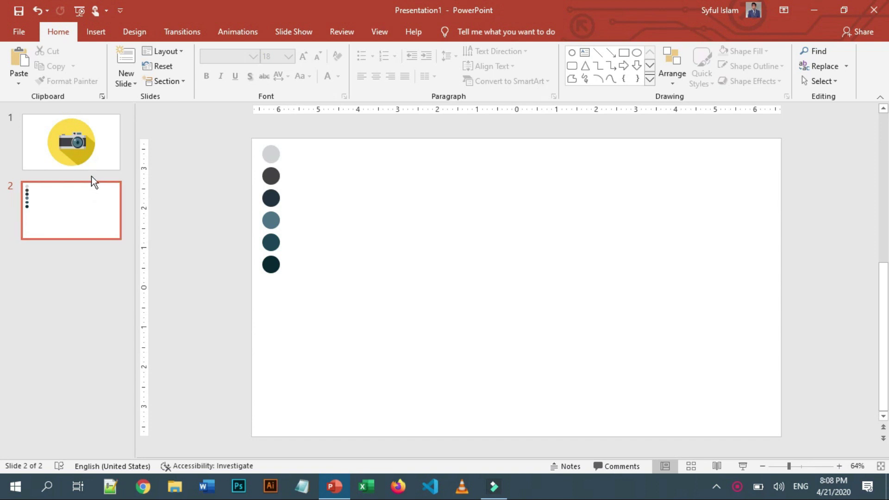
Draw a rectangle in the middle of the slide and nudge it slightly left.
{"action": "left_click", "coordinate": [96, 39]}
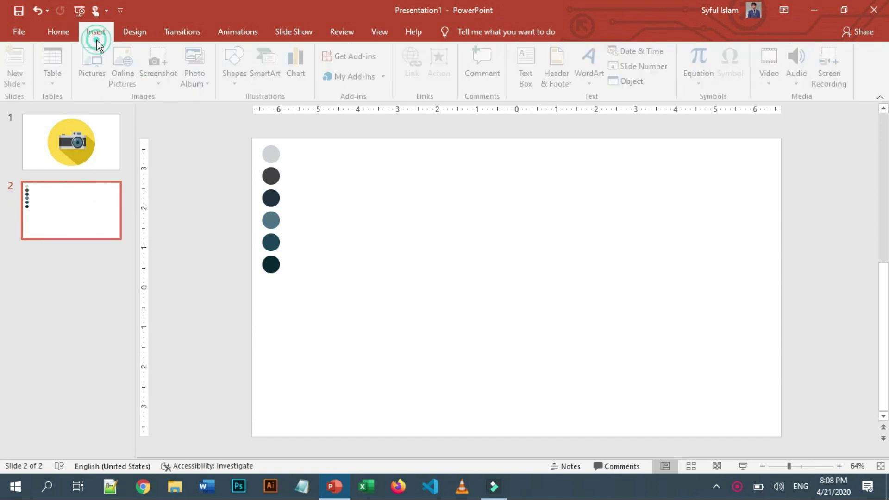
{"action": "left_click", "coordinate": [235, 85]}
{"action": "left_click", "coordinate": [277, 121]}
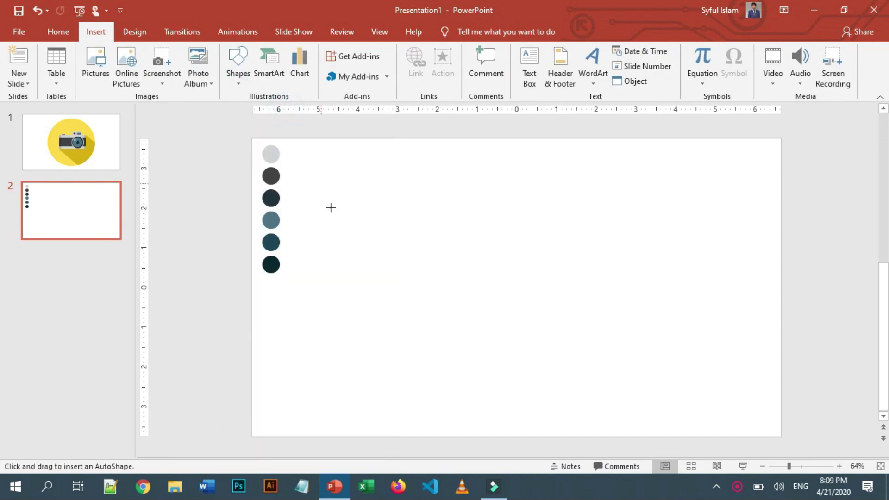
{"action": "left_click_drag", "start_coordinate": [456, 229], "coordinate": [628, 314]}
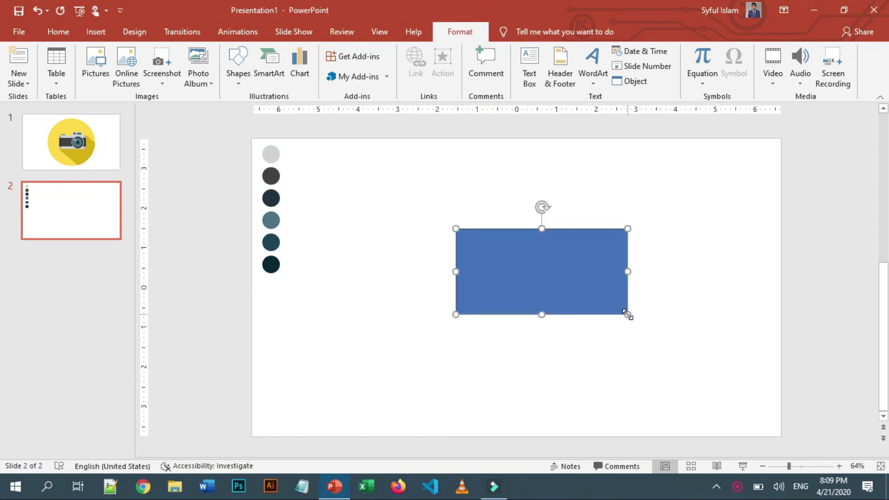
{"action": "left_click_drag", "start_coordinate": [563, 272], "coordinate": [533, 274]}
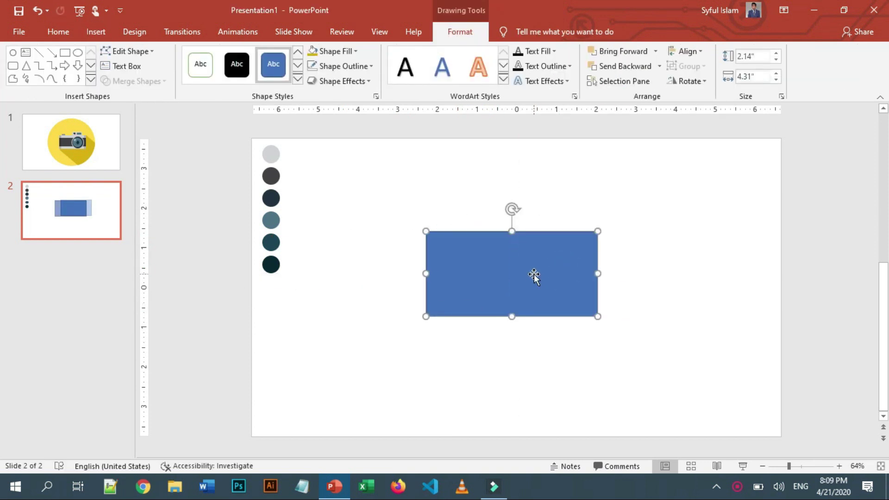
Fill the rectangle with the light grey dot colour and remove its outline.
{"action": "left_click", "coordinate": [356, 51]}
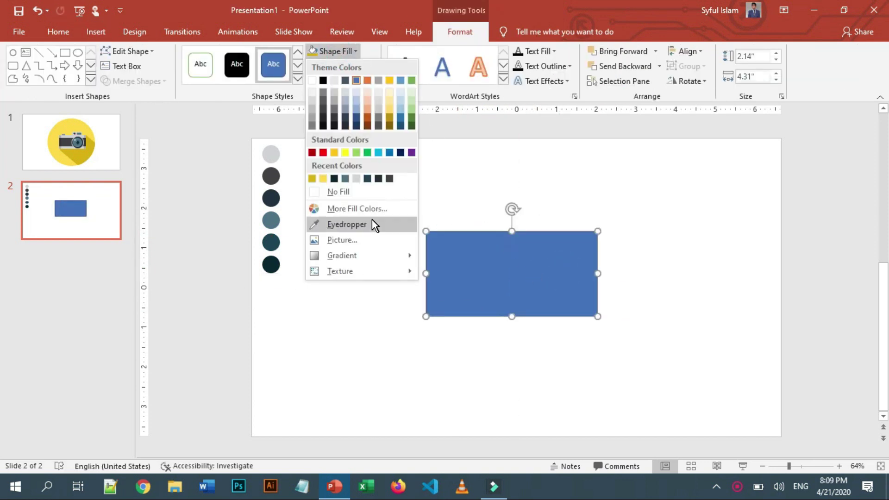
{"action": "left_click", "coordinate": [371, 224]}
{"action": "left_click", "coordinate": [274, 156]}
{"action": "left_click", "coordinate": [343, 66]}
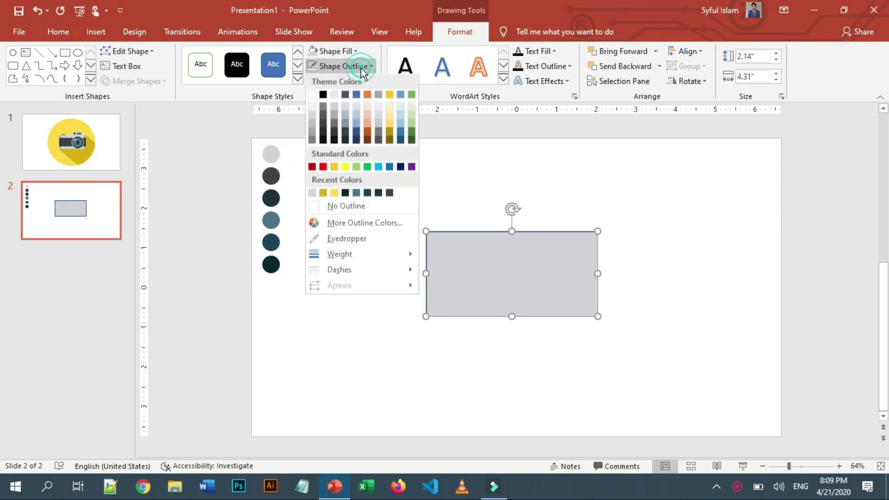
{"action": "left_click", "coordinate": [333, 207]}
Duplicate the rectangle, fill the copy dark grey, and shorten it into a 1.31" band.
{"action": "key", "text": "ctrl+d"}
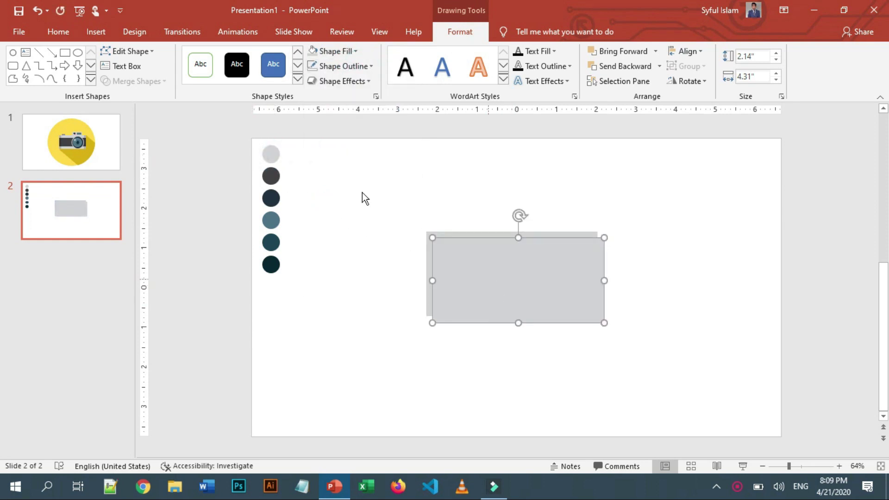
{"action": "left_click", "coordinate": [335, 52]}
{"action": "left_click", "coordinate": [341, 223]}
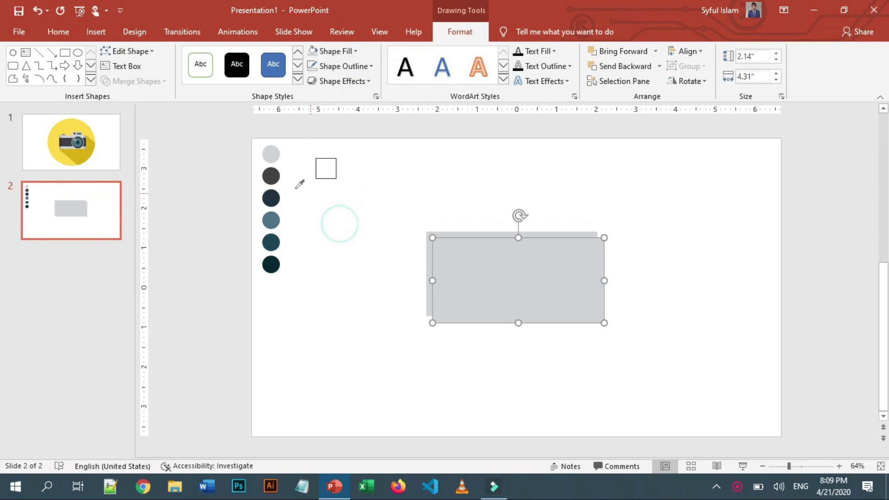
{"action": "left_click", "coordinate": [273, 172]}
{"action": "mouse_move", "coordinate": [518, 323]}
{"action": "left_mouse_down"}
{"action": "mouse_move", "coordinate": [523, 295]}
{"action": "mouse_move", "coordinate": [513, 285]}
{"action": "mouse_move", "coordinate": [512, 296]}
{"action": "mouse_move", "coordinate": [512, 278]}
{"action": "left_mouse_up"}
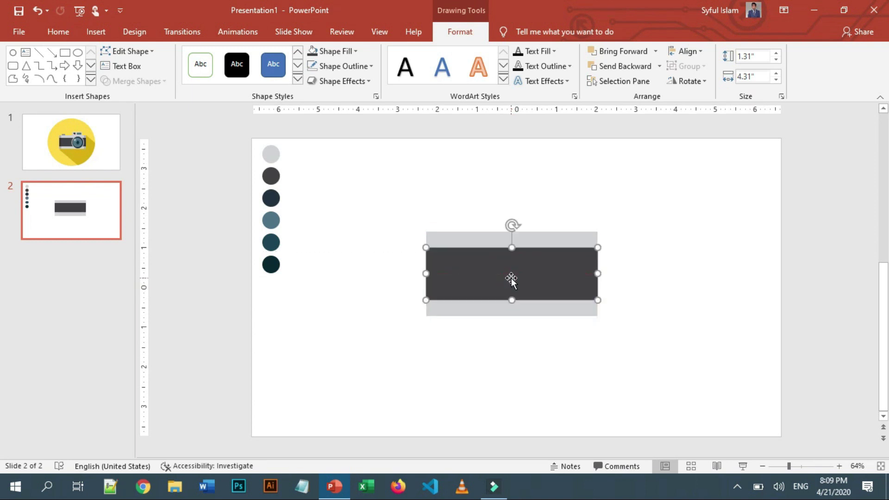
{"action": "left_click", "coordinate": [13, 52]}
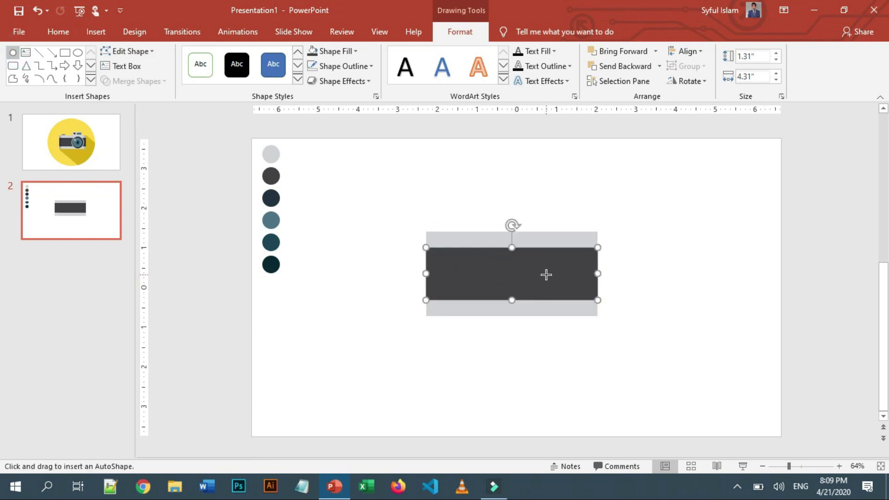
Draw a circle over the dark band and fill it with the band's dark grey.
{"action": "mouse_move", "coordinate": [537, 265]}
{"action": "left_mouse_down"}
{"action": "mouse_move", "coordinate": [571, 298]}
{"action": "mouse_move", "coordinate": [554, 278]}
{"action": "left_mouse_up"}
{"action": "left_click", "coordinate": [340, 54]}
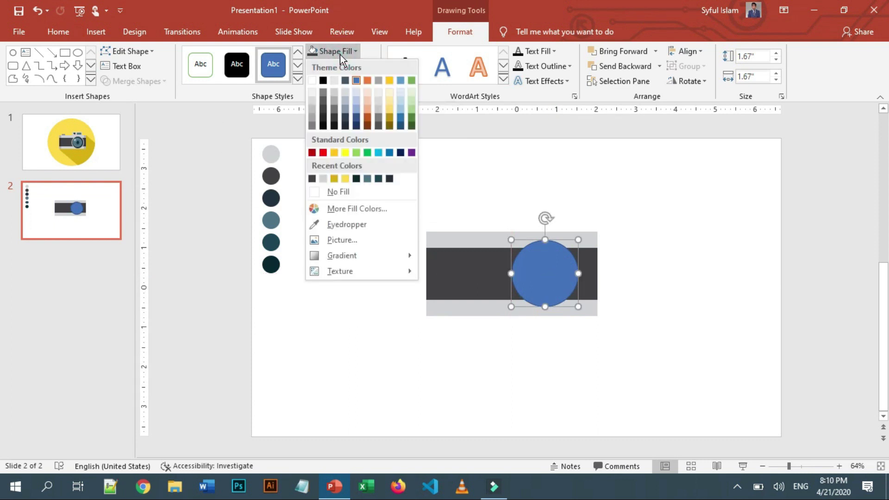
{"action": "left_click", "coordinate": [362, 223]}
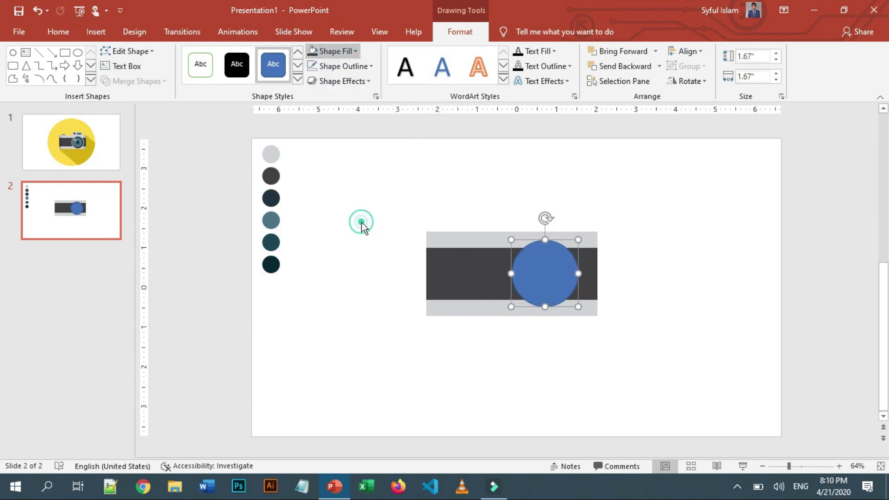
{"action": "left_click", "coordinate": [461, 277]}
Give the circle a 6 pt light grey ring, then shrink a copy to 1.26" inside it.
{"action": "left_click", "coordinate": [340, 66]}
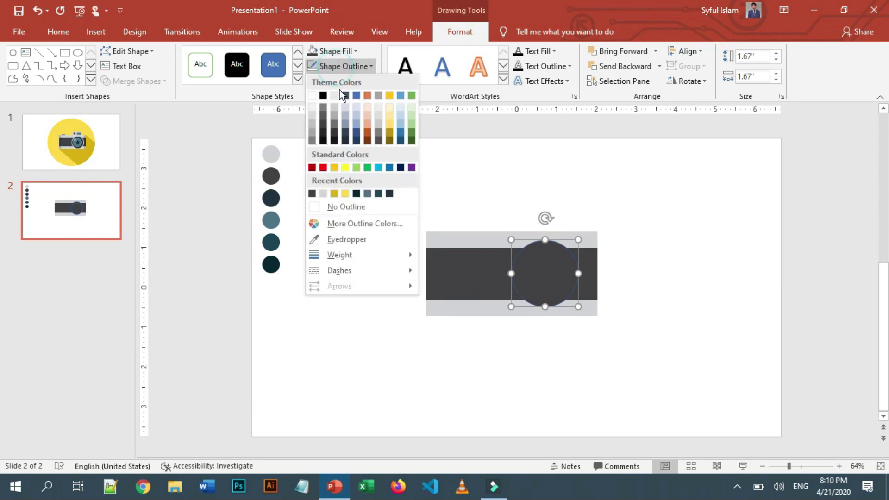
{"action": "mouse_move", "coordinate": [340, 255]}
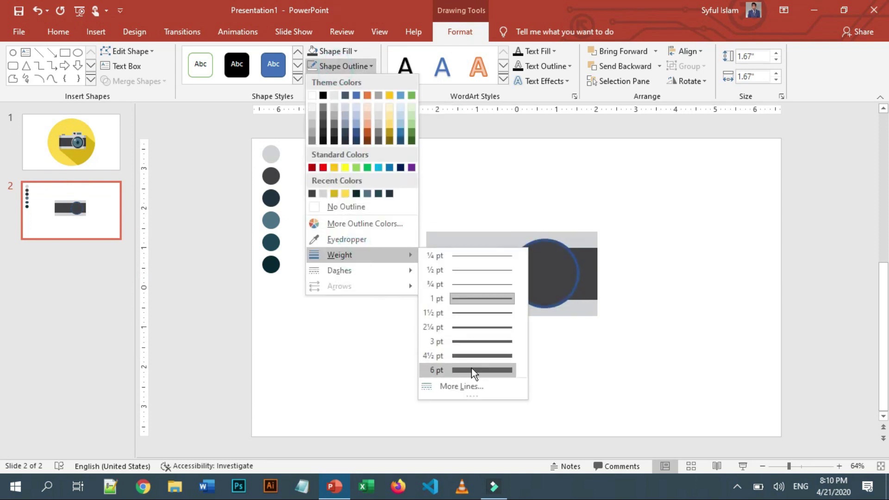
{"action": "left_click", "coordinate": [473, 370]}
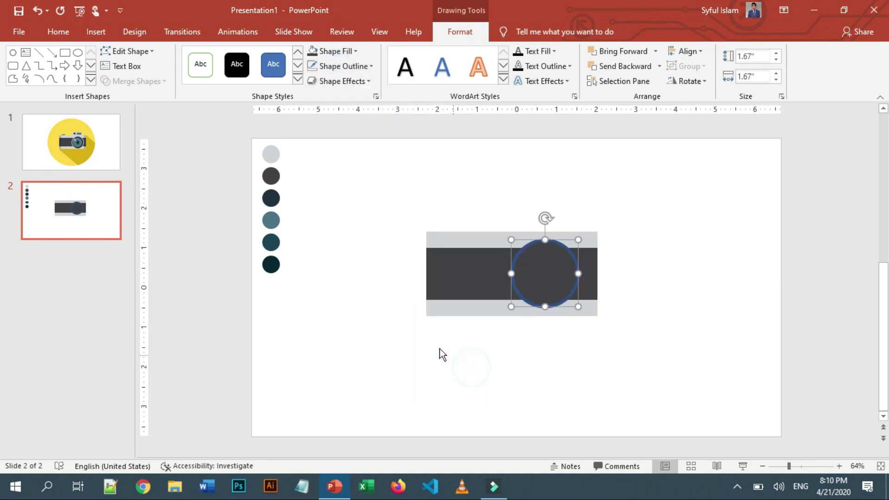
{"action": "left_click", "coordinate": [337, 52]}
{"action": "left_click", "coordinate": [343, 81]}
{"action": "left_click", "coordinate": [343, 81]}
{"action": "left_click", "coordinate": [343, 67]}
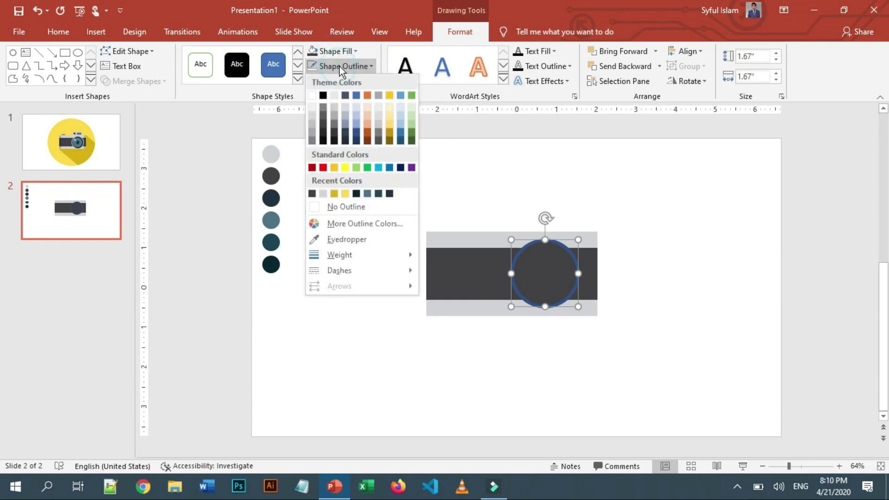
{"action": "left_click", "coordinate": [347, 240]}
{"action": "left_click", "coordinate": [271, 154]}
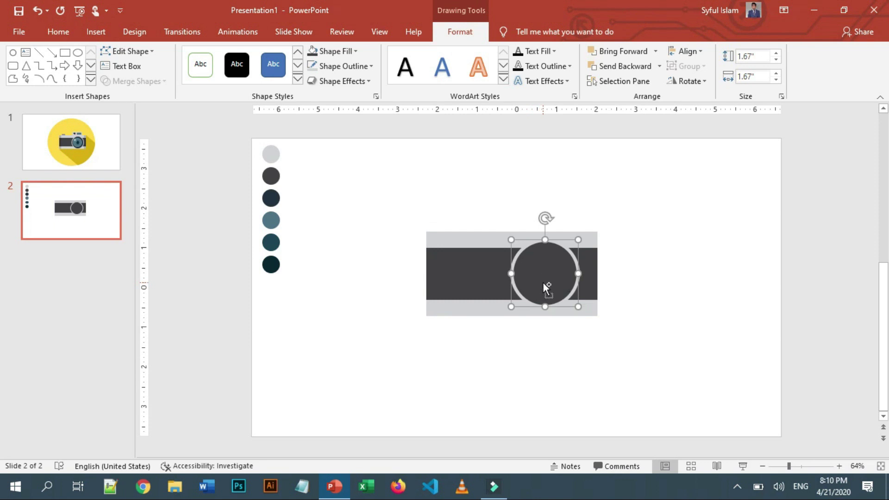
{"action": "mouse_move", "coordinate": [545, 287]}
{"action": "left_mouse_down"}
{"action": "mouse_move", "coordinate": [631, 282]}
{"action": "mouse_move", "coordinate": [573, 271]}
{"action": "left_mouse_up"}
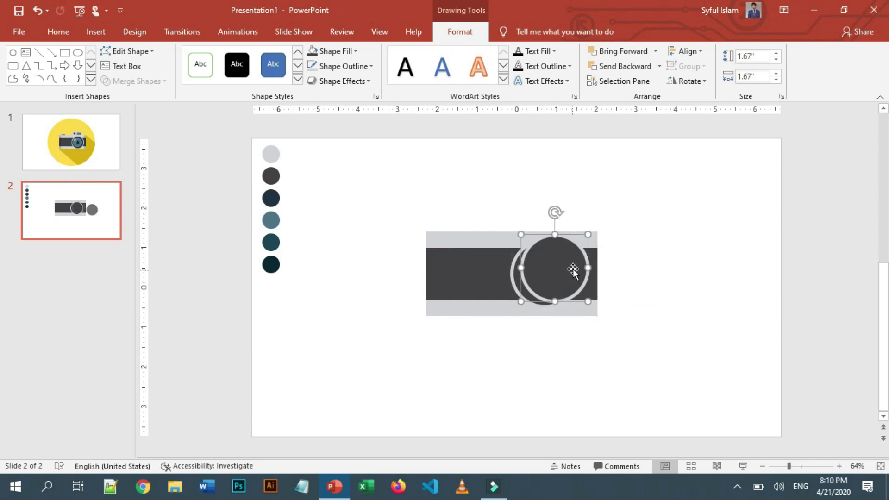
{"action": "left_click_drag", "start_coordinate": [588, 235], "coordinate": [547, 273]}
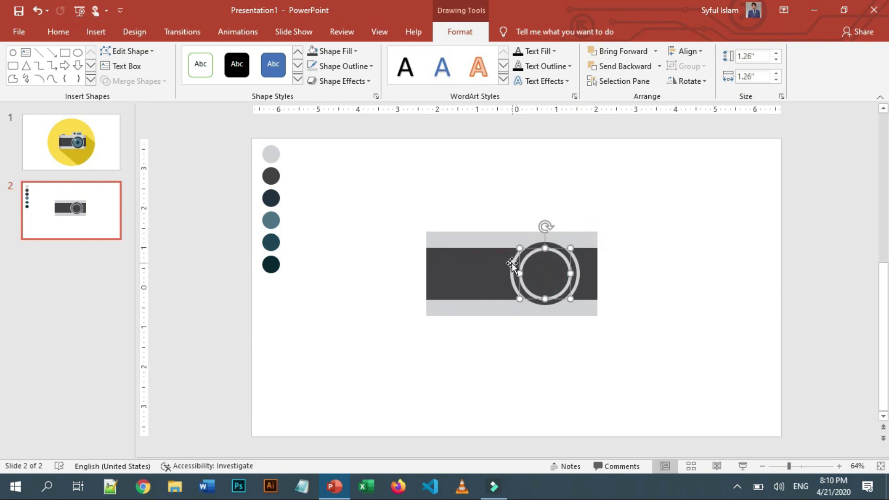
Fill the inner lens circle blue-gray from the swatch and give it a thick outline.
{"action": "left_click", "coordinate": [335, 50]}
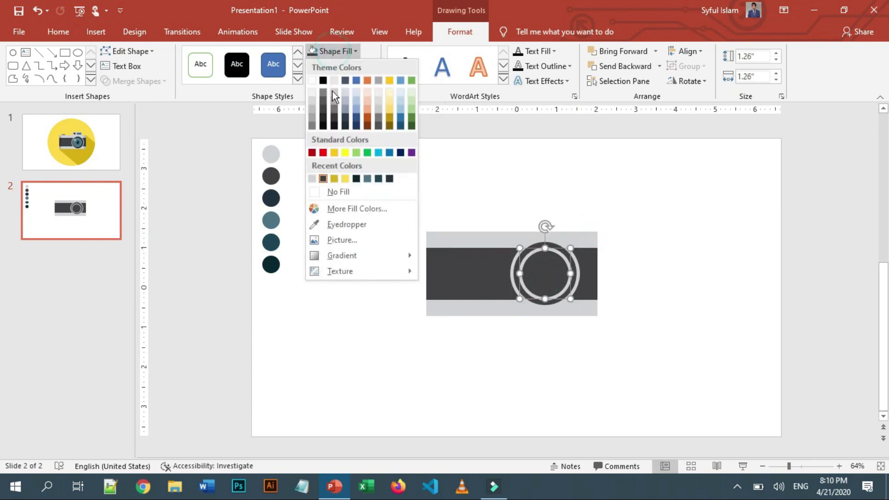
{"action": "left_click", "coordinate": [347, 224]}
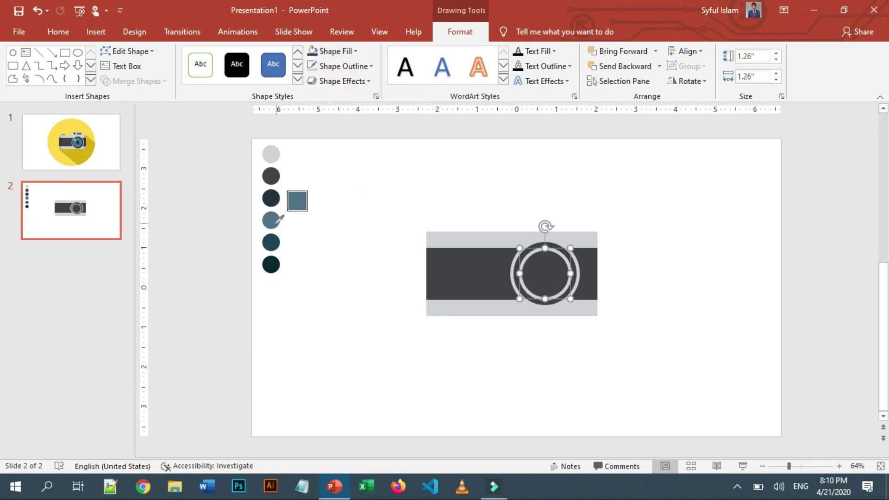
{"action": "left_click", "coordinate": [277, 222]}
{"action": "left_click", "coordinate": [362, 66]}
{"action": "mouse_move", "coordinate": [340, 255]}
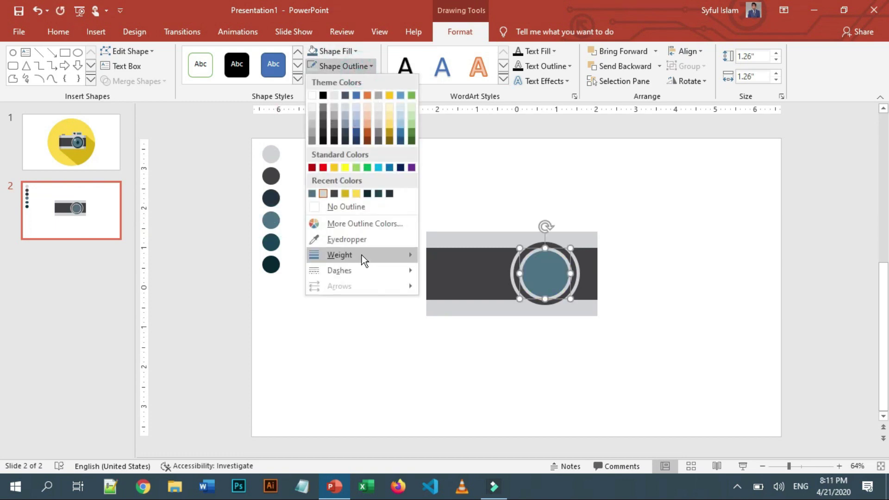
{"action": "left_click", "coordinate": [474, 334]}
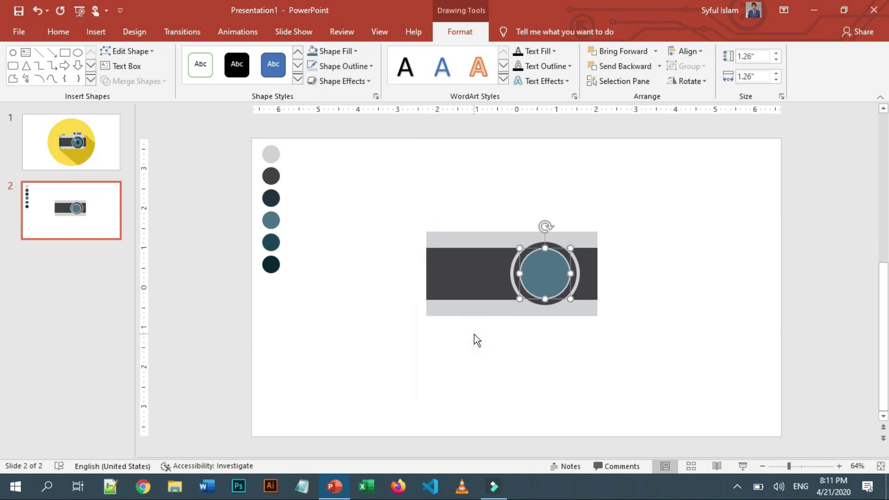
{"action": "left_click", "coordinate": [343, 67]}
{"action": "left_click", "coordinate": [355, 127]}
Duplicate the lens, resize the copy to 0.55" at its centre, and fill it with the darkest swatch.
{"action": "key", "text": "ctrl+d"}
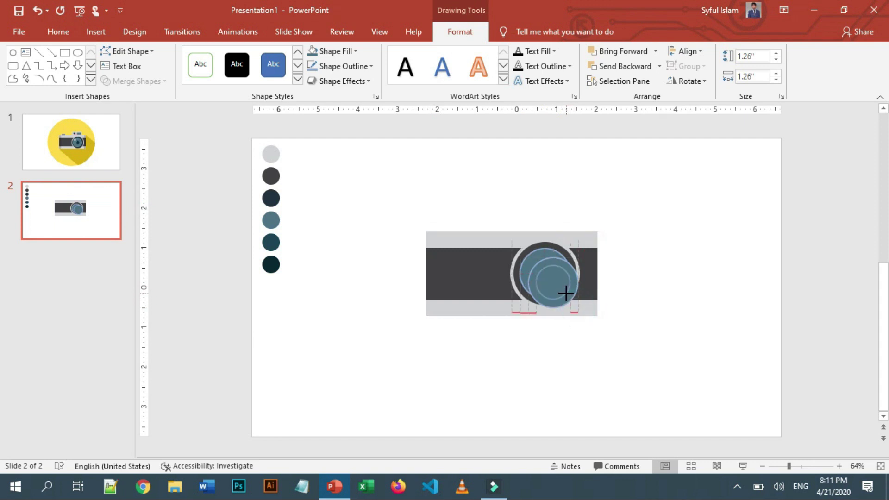
{"action": "left_click_drag", "start_coordinate": [576, 307], "coordinate": [544, 274]}
{"action": "left_click", "coordinate": [336, 52]}
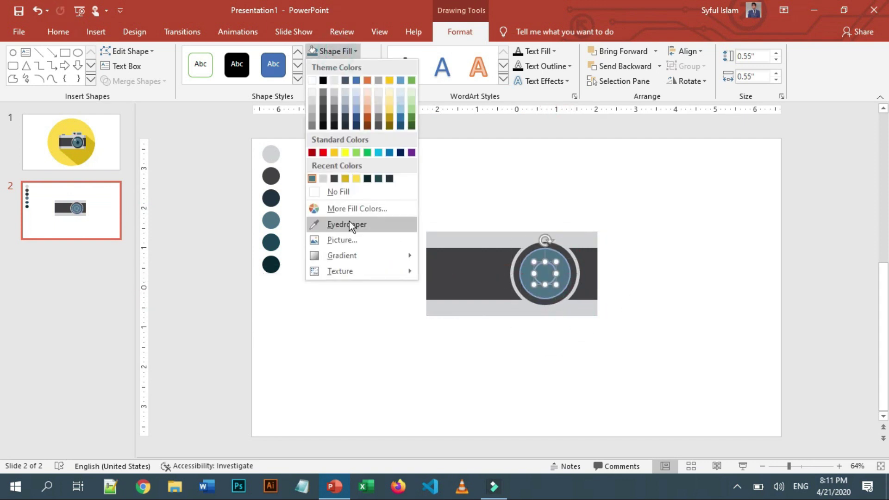
{"action": "left_click", "coordinate": [349, 221]}
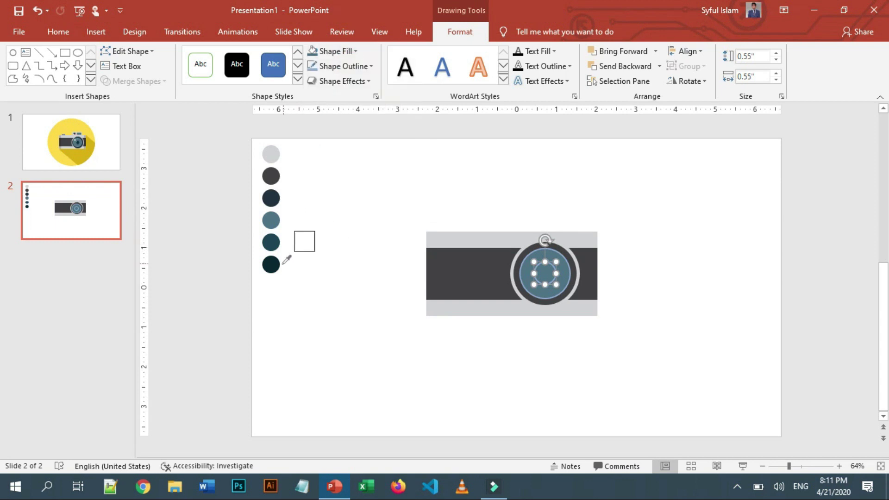
{"action": "left_click", "coordinate": [271, 267]}
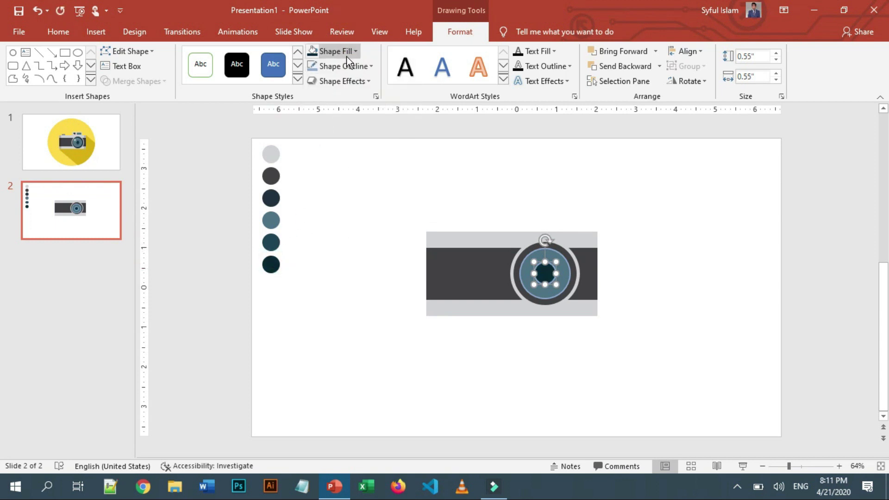
Give the small centre circle a 6 pt dark outline sampled from the swatches.
{"action": "left_click", "coordinate": [351, 67]}
{"action": "mouse_move", "coordinate": [344, 255]}
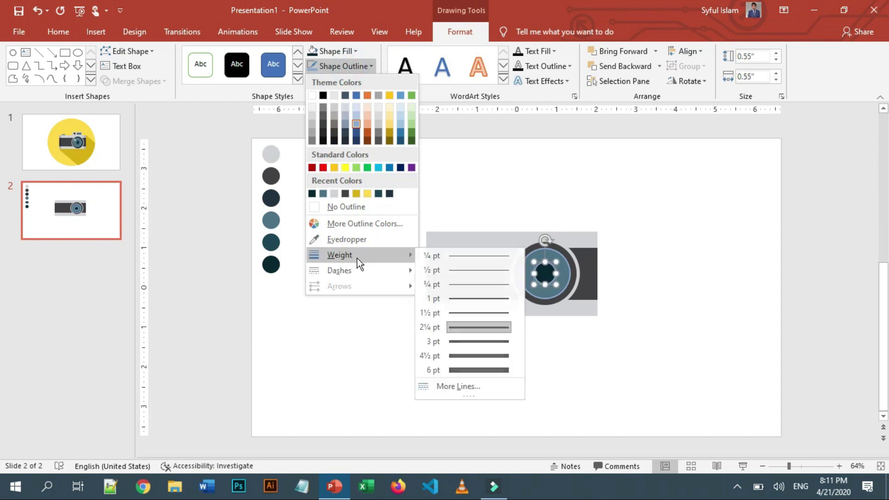
{"action": "left_click", "coordinate": [489, 369]}
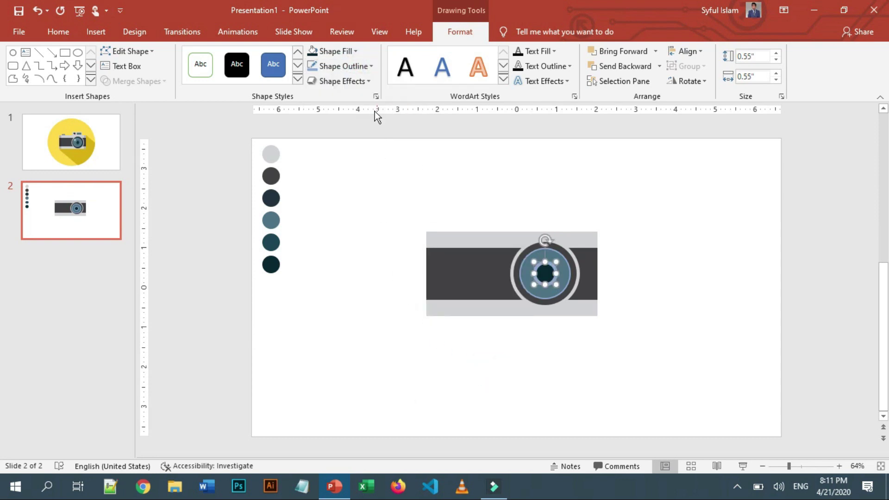
{"action": "left_click", "coordinate": [359, 68]}
{"action": "left_click", "coordinate": [347, 236]}
{"action": "left_click", "coordinate": [271, 242]}
{"action": "left_click", "coordinate": [552, 343]}
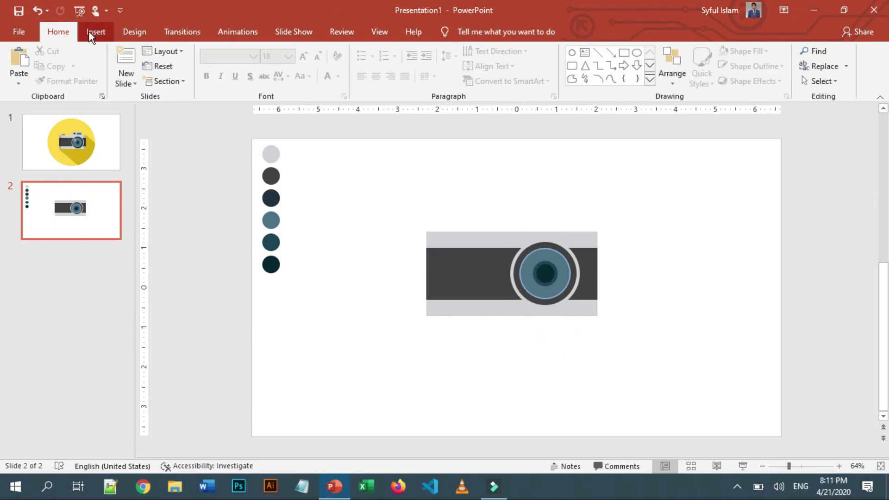
Draw a small outline-free white circle over the lens at about 62% transparency.
{"action": "left_click", "coordinate": [572, 52]}
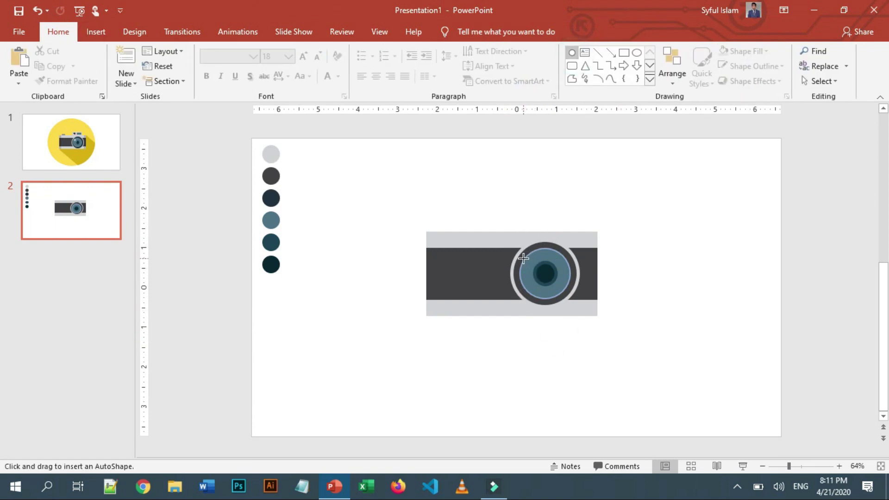
{"action": "left_click_drag", "start_coordinate": [520, 255], "coordinate": [543, 277]}
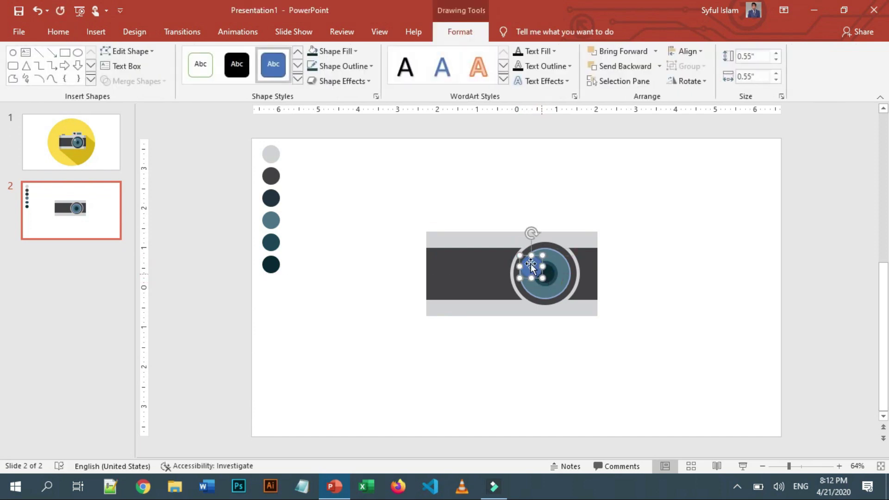
{"action": "left_click", "coordinate": [348, 69]}
{"action": "left_click", "coordinate": [324, 207]}
{"action": "left_click", "coordinate": [336, 50]}
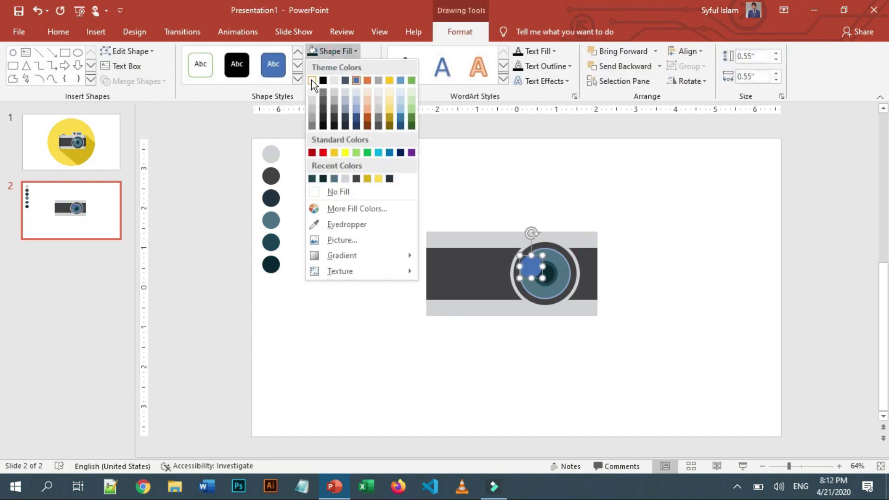
{"action": "left_click", "coordinate": [313, 80]}
{"action": "left_click", "coordinate": [376, 97]}
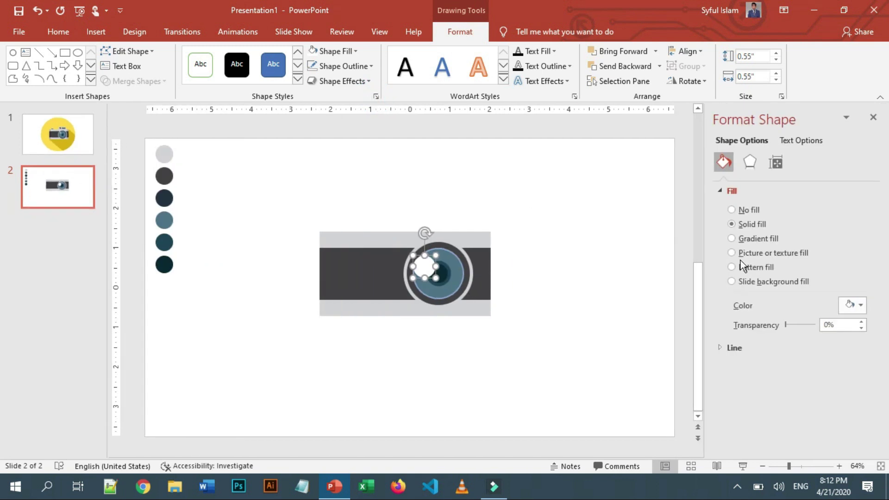
{"action": "left_click_drag", "start_coordinate": [785, 325], "coordinate": [804, 329]}
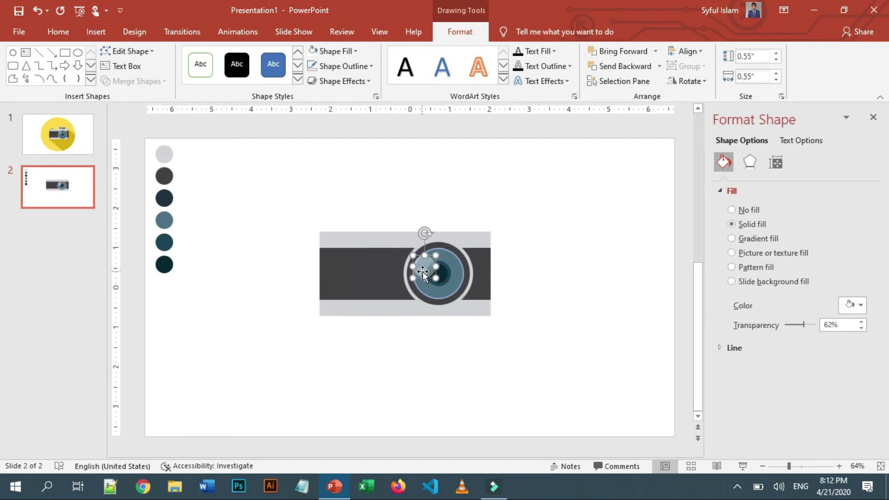
Zoom in to 148% and shrink the highlight to a 0.2" dot at the lens centre.
{"action": "mouse_move", "coordinate": [423, 272]}
{"action": "left_mouse_down"}
{"action": "mouse_move", "coordinate": [432, 270]}
{"action": "mouse_move", "coordinate": [424, 264]}
{"action": "left_mouse_up"}
{"action": "key", "text": "ctrl+z"}
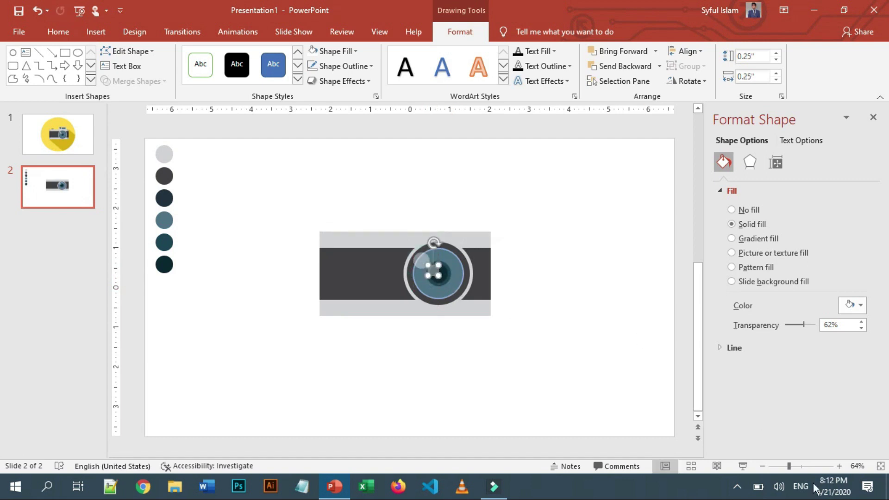
{"action": "left_click", "coordinate": [801, 466]}
{"action": "left_click_drag", "start_coordinate": [801, 466], "coordinate": [807, 466]}
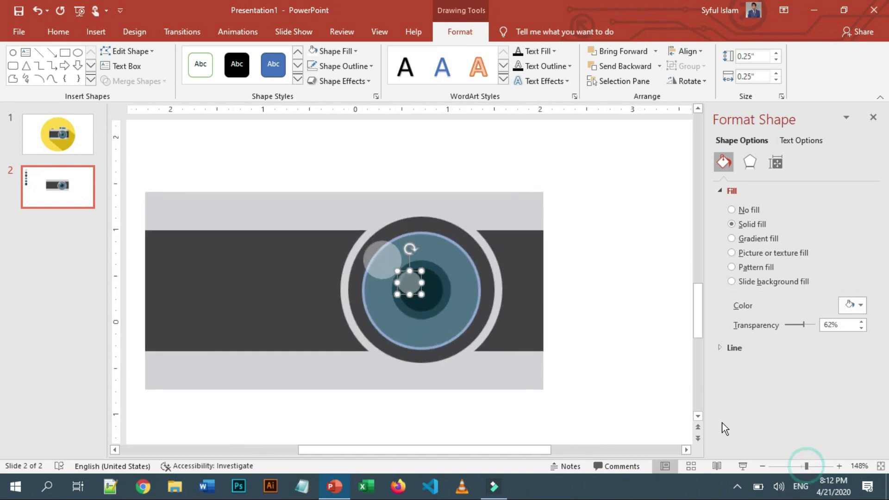
{"action": "left_click_drag", "start_coordinate": [421, 293], "coordinate": [414, 287]}
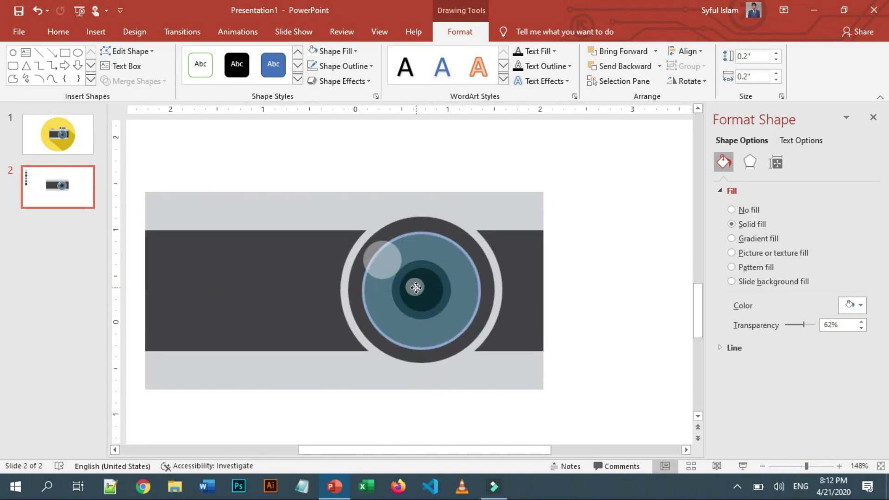
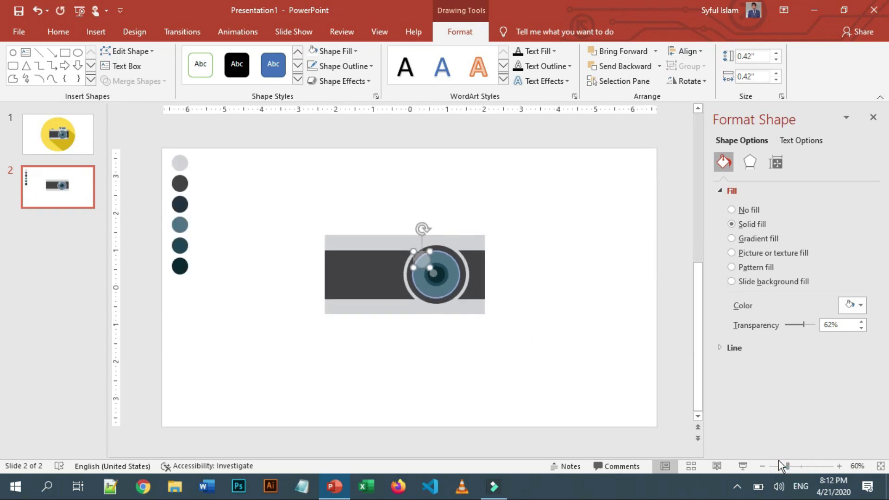
Shrink the small white lens highlight circle and drag it onto the lens's upper-left centre.
{"action": "left_click", "coordinate": [436, 276], "text": "shift"}
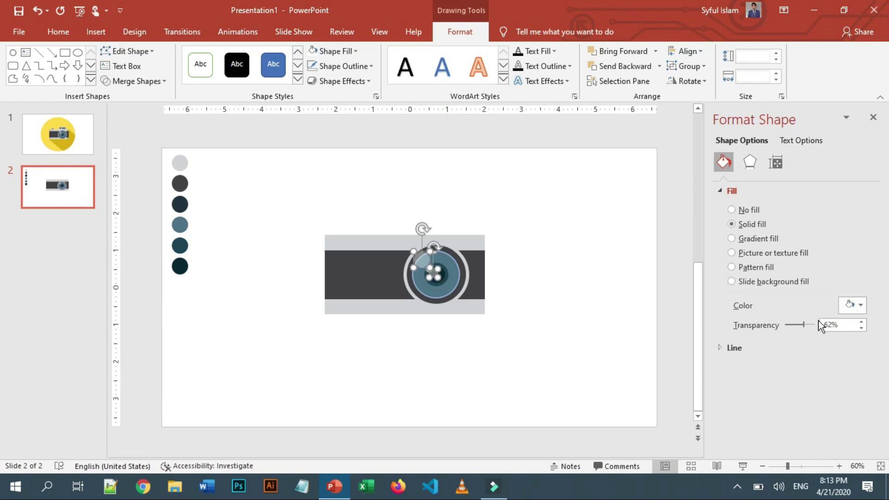
{"action": "left_click", "coordinate": [685, 377]}
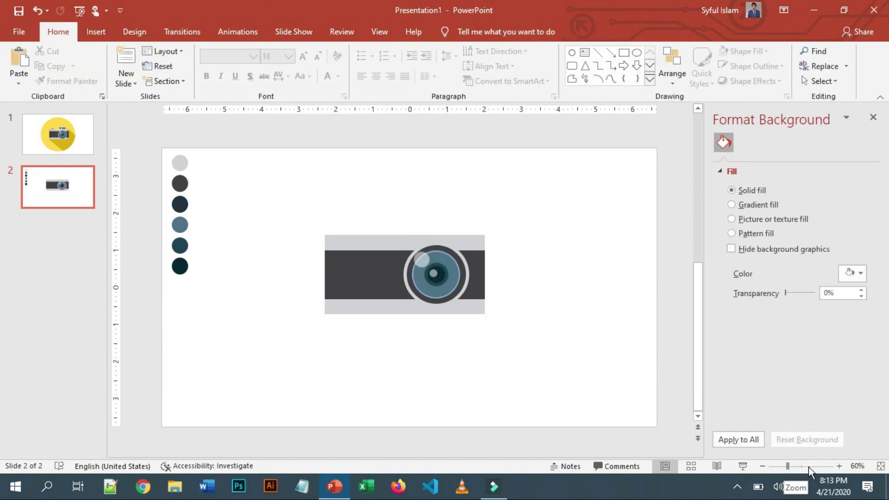
{"action": "left_click_drag", "start_coordinate": [788, 466], "coordinate": [808, 467]}
{"action": "left_click", "coordinate": [478, 251]}
{"action": "left_click_drag", "start_coordinate": [482, 256], "coordinate": [475, 244]}
{"action": "left_click", "coordinate": [790, 466]}
{"action": "left_click", "coordinate": [616, 366]}
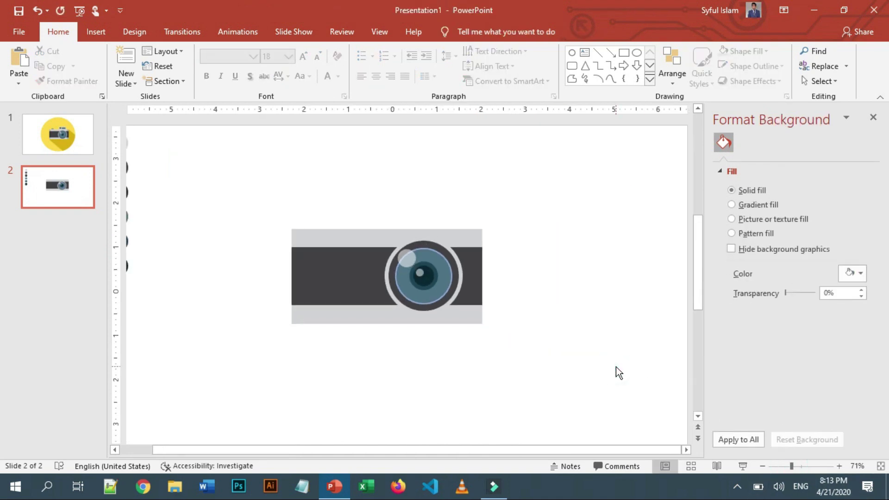
Draw a rounded rectangle above the camera body and send it behind the body.
{"action": "left_click", "coordinate": [98, 31]}
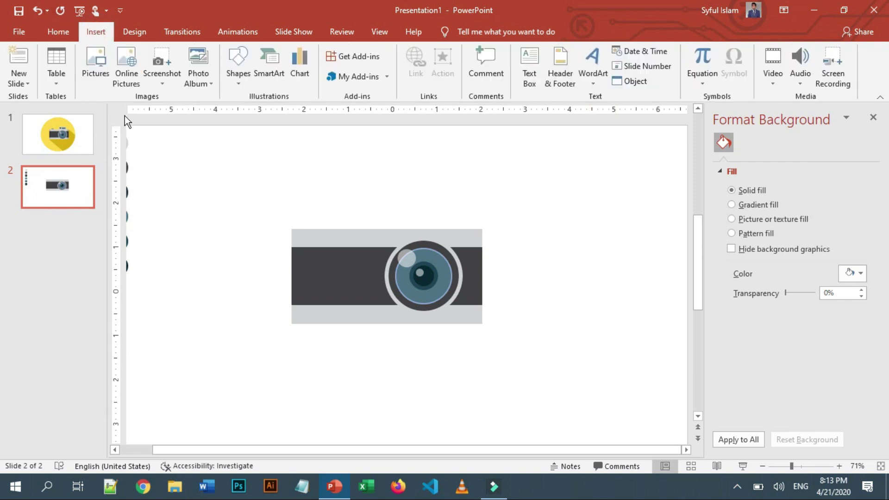
{"action": "left_click", "coordinate": [246, 73]}
{"action": "left_click", "coordinate": [288, 121]}
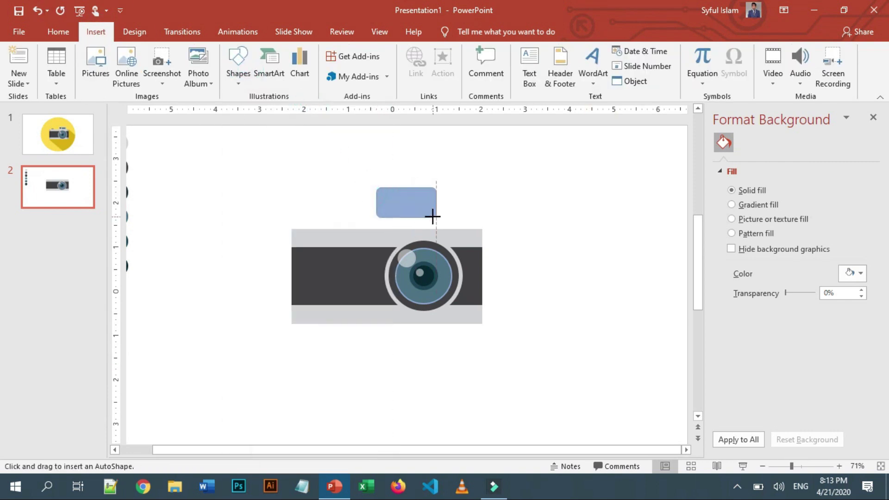
{"action": "mouse_move", "coordinate": [380, 193]}
{"action": "left_mouse_down"}
{"action": "mouse_move", "coordinate": [438, 221]}
{"action": "mouse_move", "coordinate": [418, 215]}
{"action": "left_mouse_up"}
{"action": "left_click", "coordinate": [660, 66]}
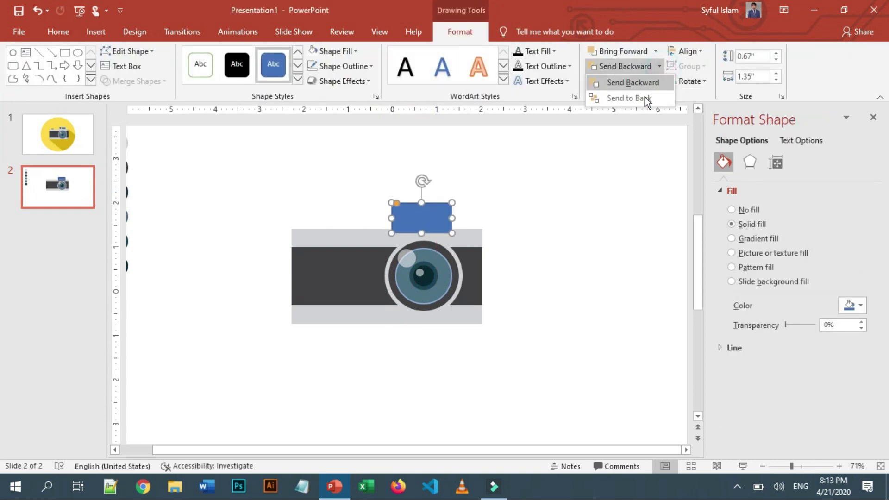
{"action": "left_click", "coordinate": [649, 97]}
Remove the rounded rectangle's outline and fill it with the camera's light grey.
{"action": "left_click", "coordinate": [332, 65]}
{"action": "left_click", "coordinate": [341, 206]}
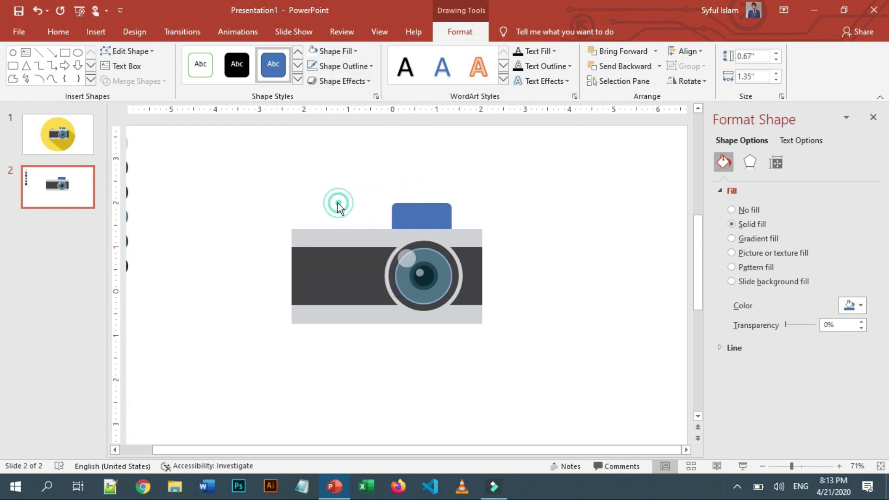
{"action": "left_click", "coordinate": [331, 51]}
{"action": "left_click", "coordinate": [340, 224]}
{"action": "left_click", "coordinate": [335, 237]}
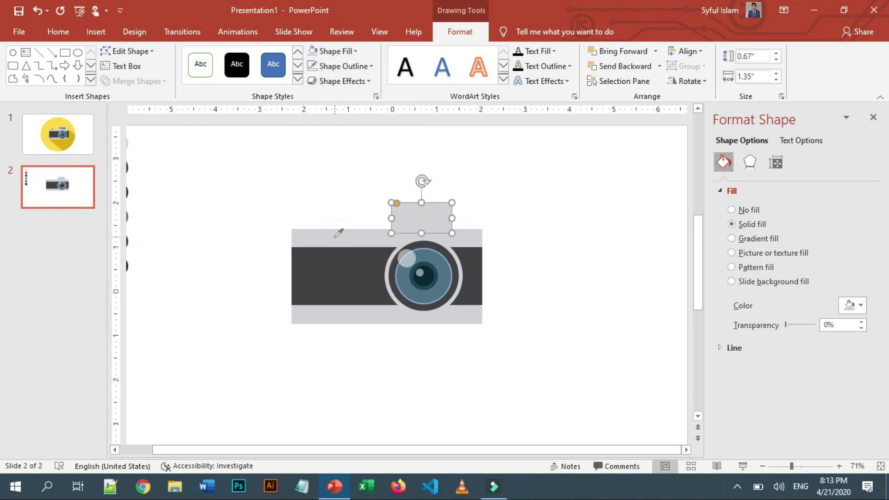
Duplicate it, fill the copy with the lens's blue-grey, and resize it to 0.7" wide.
{"action": "key", "text": "ctrl+d"}
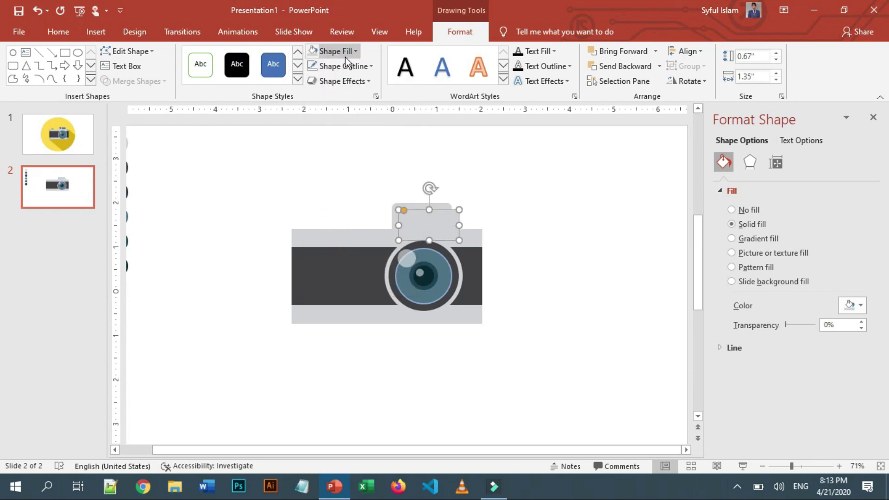
{"action": "left_click", "coordinate": [343, 51]}
{"action": "left_click", "coordinate": [348, 221]}
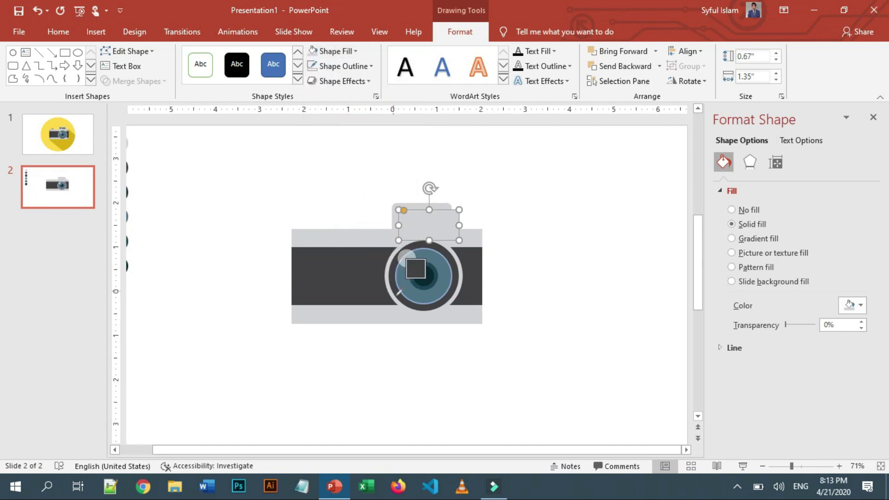
{"action": "left_click", "coordinate": [436, 218]}
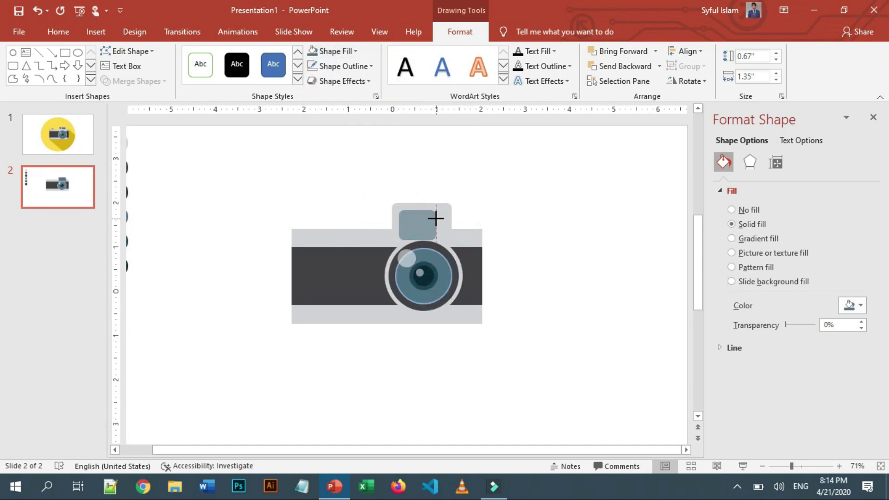
{"action": "left_click", "coordinate": [442, 218]}
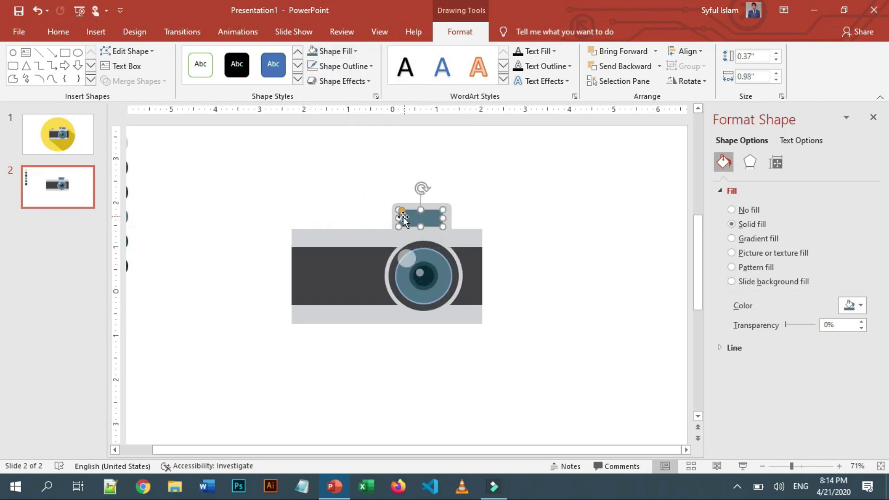
{"action": "mouse_move", "coordinate": [394, 218]}
{"action": "left_mouse_down"}
{"action": "mouse_move", "coordinate": [410, 216]}
{"action": "mouse_move", "coordinate": [384, 218]}
{"action": "mouse_move", "coordinate": [425, 216]}
{"action": "left_mouse_up"}
{"action": "left_click", "coordinate": [428, 218]}
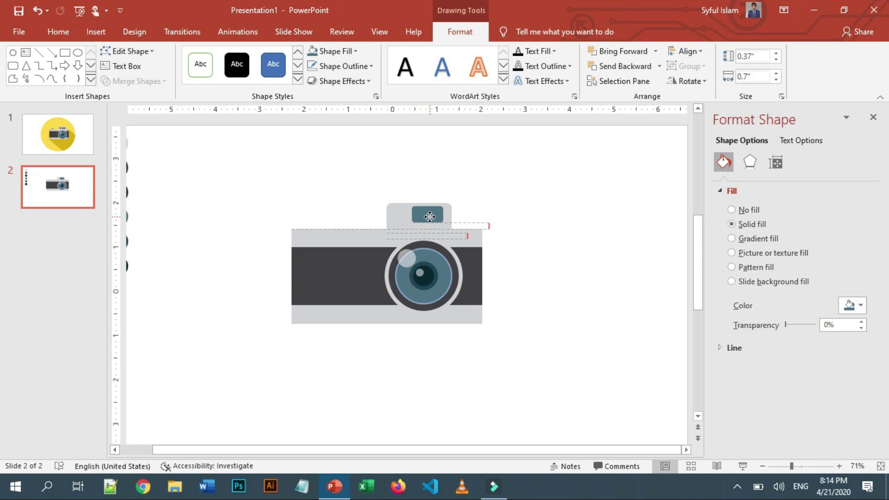
Make a 0.35"-wide copy of the rectangle filled with the lens's dark teal.
{"action": "left_click_drag", "start_coordinate": [429, 217], "coordinate": [387, 215]}
{"action": "key", "text": "ctrl+z"}
{"action": "left_click", "coordinate": [810, 466]}
{"action": "left_click_drag", "start_coordinate": [368, 283], "coordinate": [433, 277]}
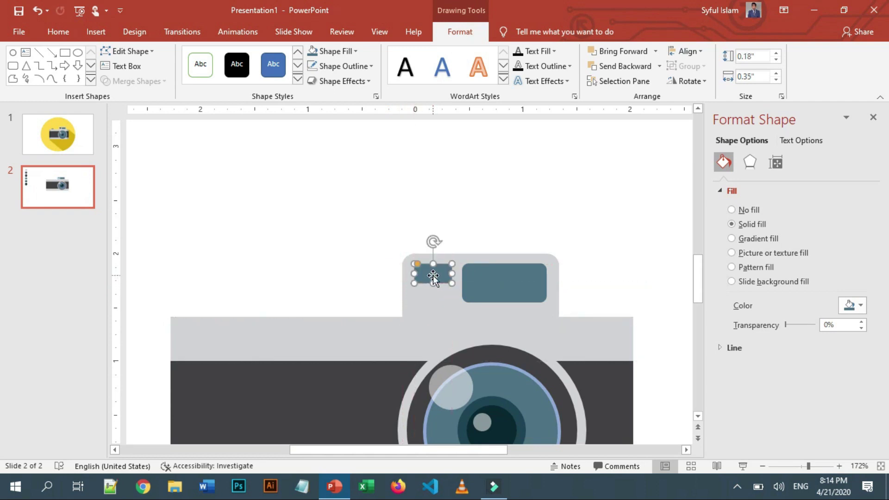
{"action": "left_click", "coordinate": [334, 51]}
{"action": "left_click", "coordinate": [346, 225]}
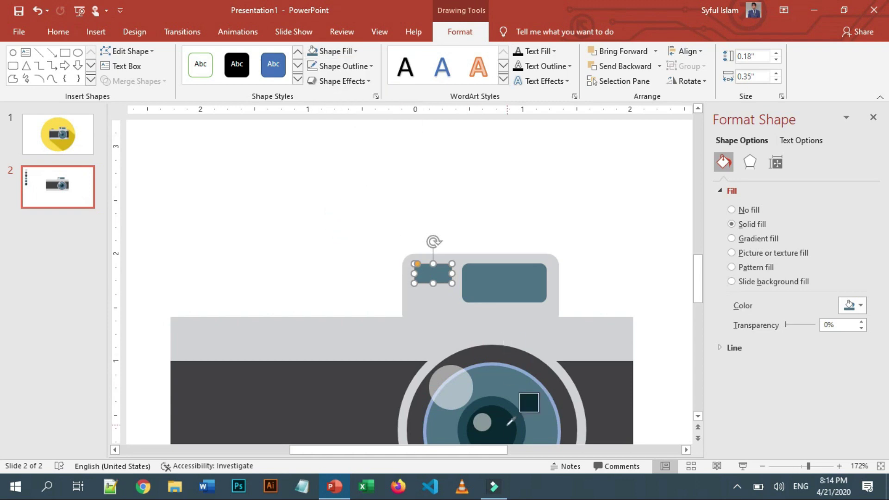
{"action": "left_click", "coordinate": [505, 419]}
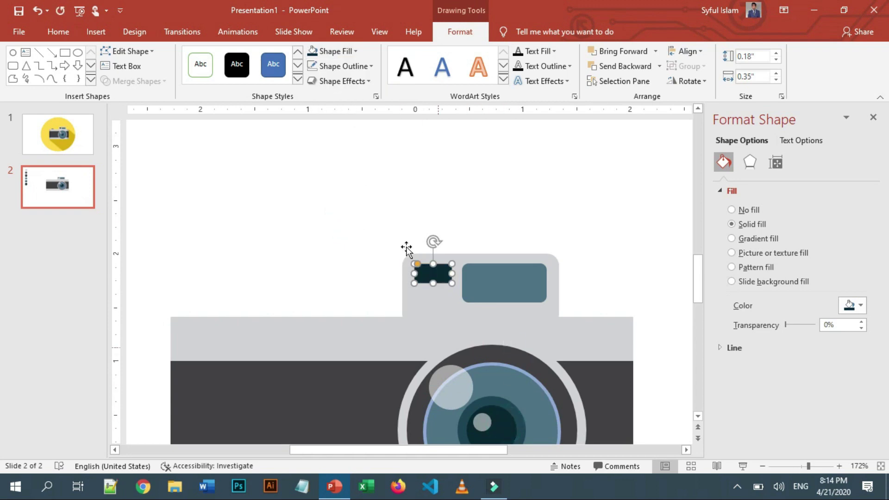
Draw a small red circle without outline below the dark rectangle.
{"action": "left_click", "coordinate": [13, 52]}
{"action": "mouse_move", "coordinate": [425, 289]}
{"action": "left_mouse_down"}
{"action": "mouse_move", "coordinate": [440, 305]}
{"action": "mouse_move", "coordinate": [432, 295]}
{"action": "left_mouse_up"}
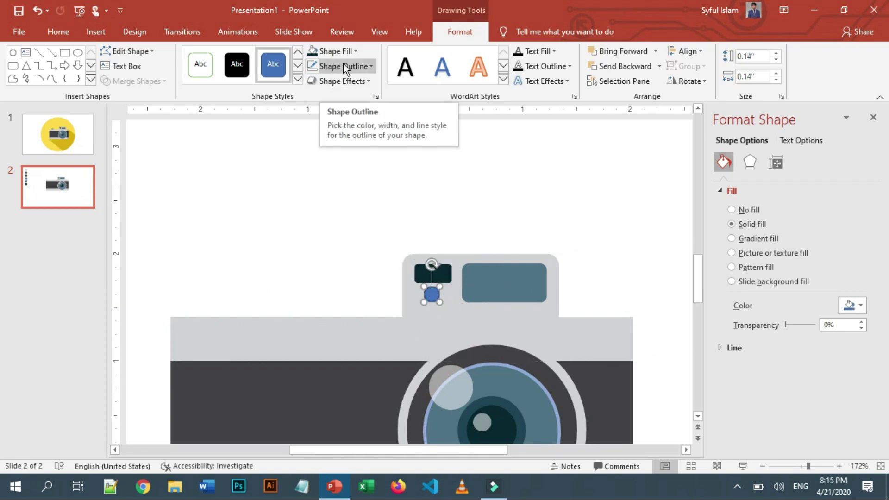
{"action": "left_click", "coordinate": [347, 66]}
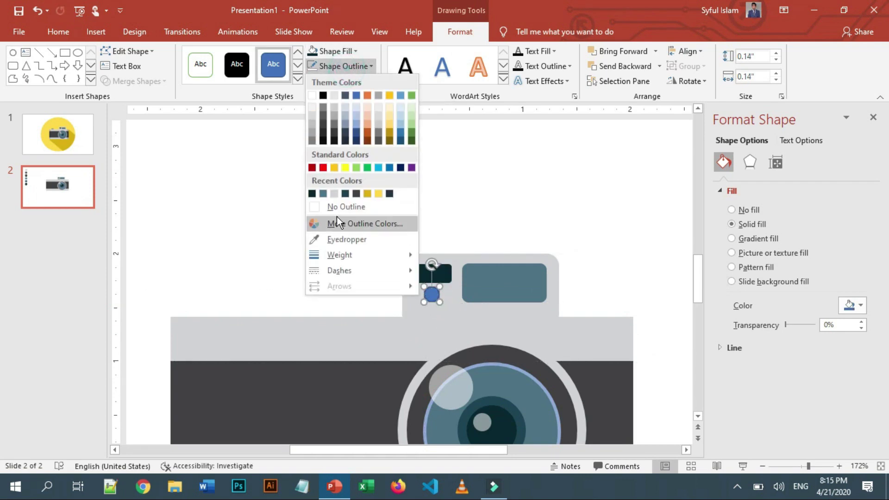
{"action": "left_click", "coordinate": [343, 66]}
{"action": "left_click", "coordinate": [333, 51]}
{"action": "left_click", "coordinate": [323, 153]}
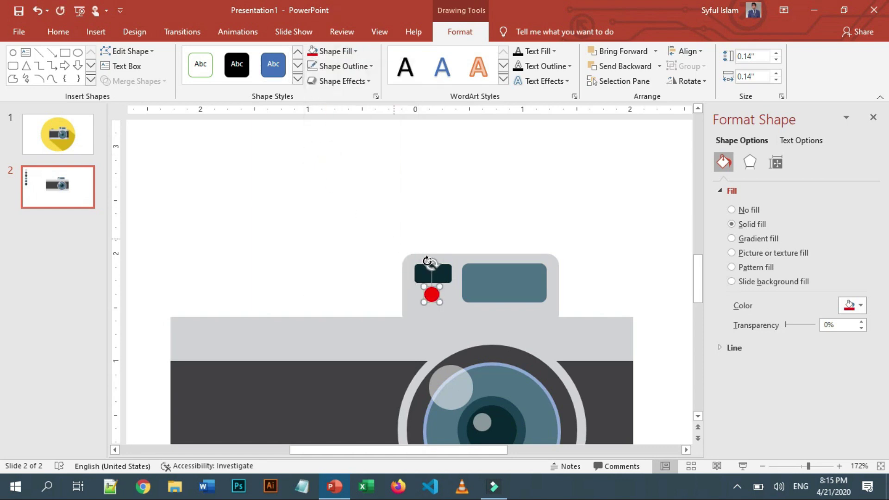
Select the top section together with its three inner shapes.
{"action": "left_click", "coordinate": [371, 214]}
{"action": "left_click_drag", "start_coordinate": [558, 334], "coordinate": [332, 272]}
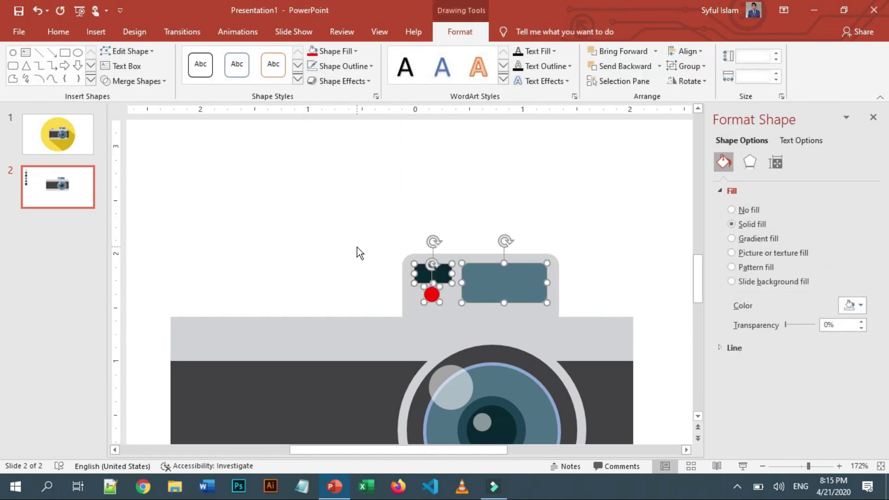
{"action": "left_click_drag", "start_coordinate": [358, 223], "coordinate": [586, 347]}
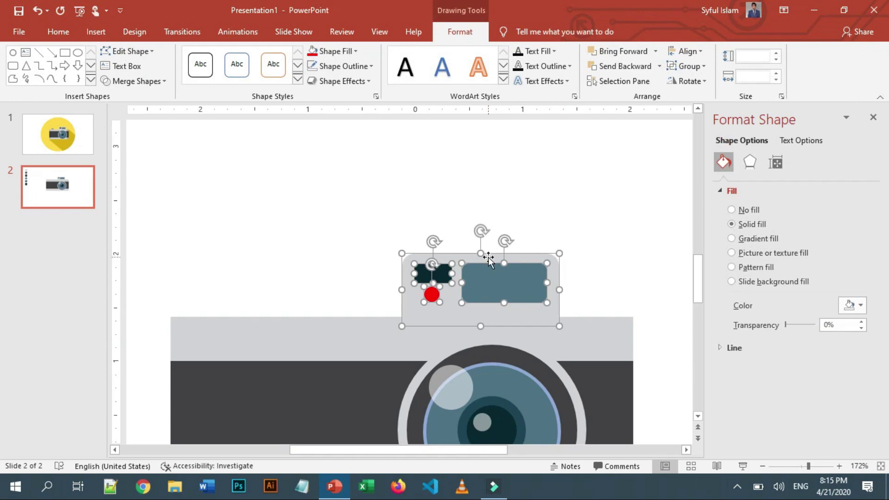
{"action": "left_click", "coordinate": [793, 467]}
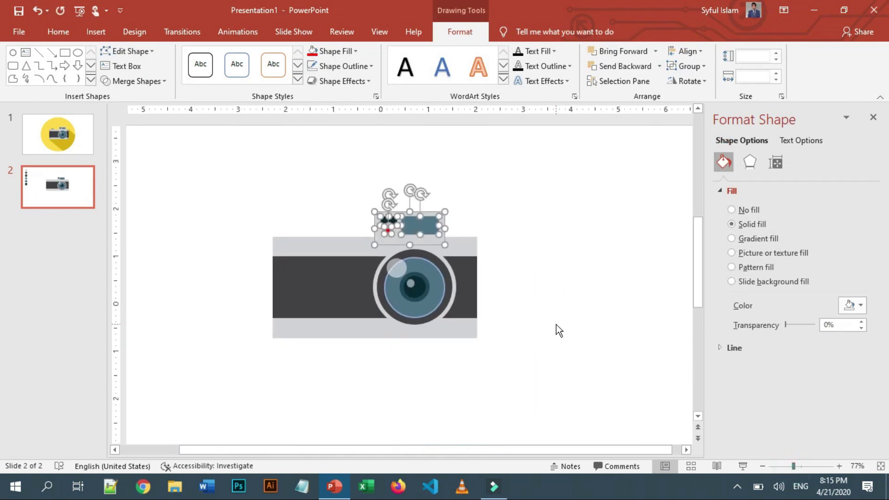
Draw a small rectangle with no outline and a light grey fill.
{"action": "left_click", "coordinate": [806, 467]}
{"action": "left_click", "coordinate": [577, 296]}
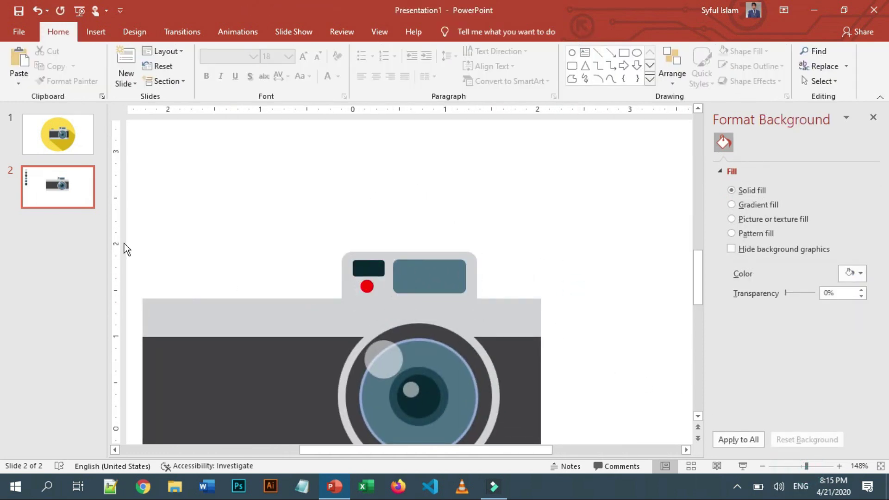
{"action": "left_click", "coordinate": [93, 32]}
{"action": "left_click", "coordinate": [237, 70]}
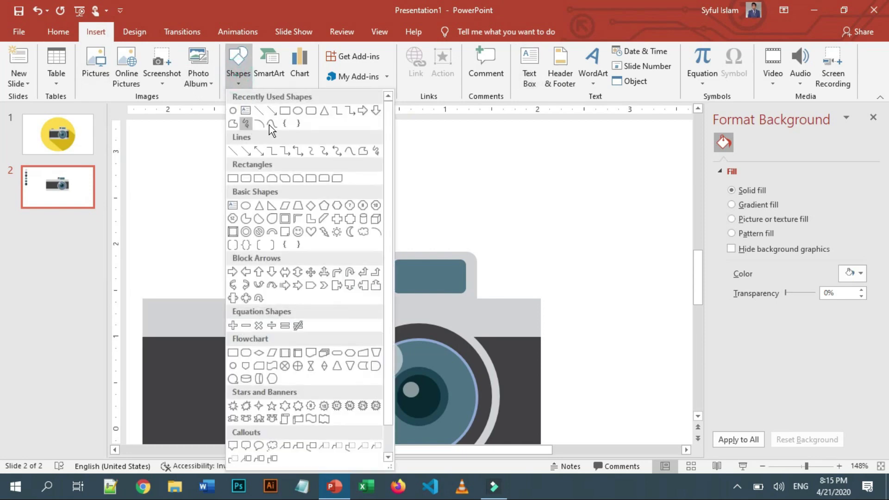
{"action": "left_click", "coordinate": [246, 124]}
{"action": "left_click_drag", "start_coordinate": [170, 252], "coordinate": [213, 277]}
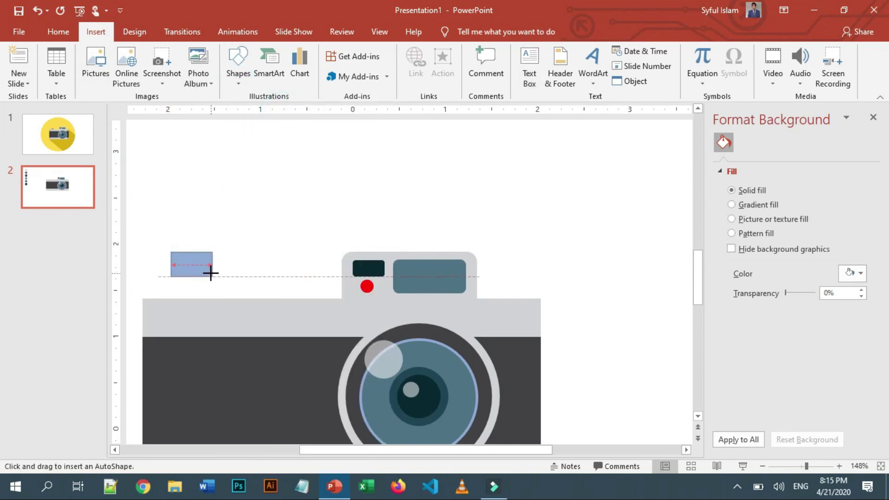
{"action": "left_click", "coordinate": [343, 72]}
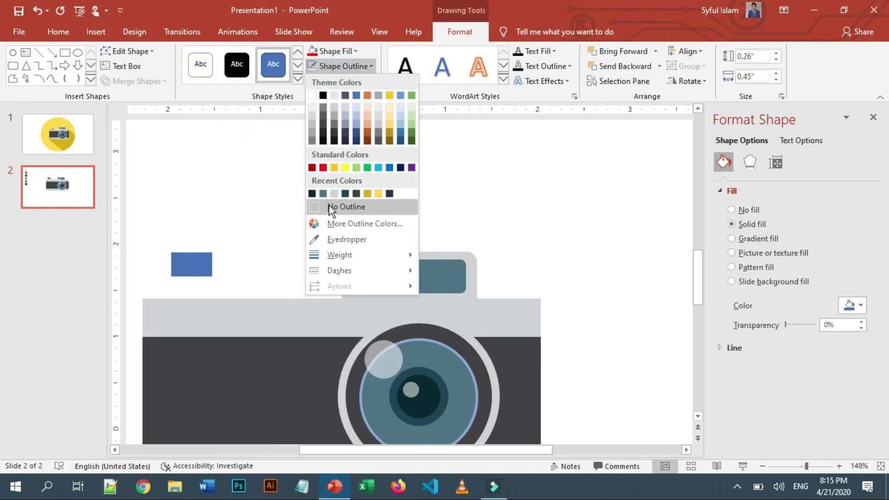
{"action": "left_click", "coordinate": [328, 205]}
{"action": "left_click", "coordinate": [332, 55]}
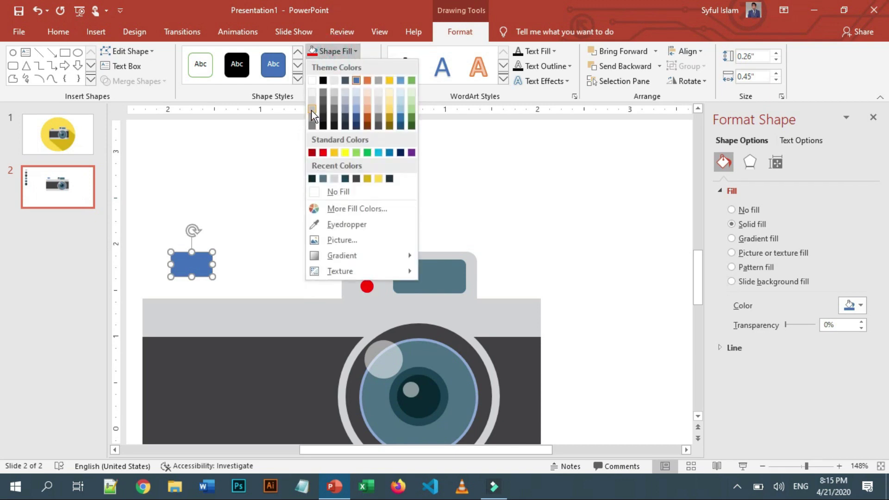
{"action": "left_click", "coordinate": [312, 109]}
Place the grey rectangle on the body's top-left and send it behind the body.
{"action": "left_click", "coordinate": [794, 466]}
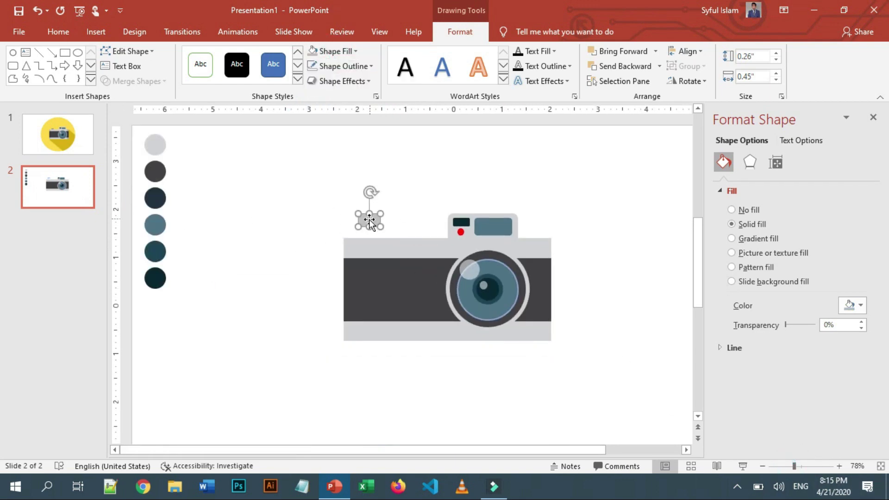
{"action": "left_click_drag", "start_coordinate": [370, 219], "coordinate": [380, 237]}
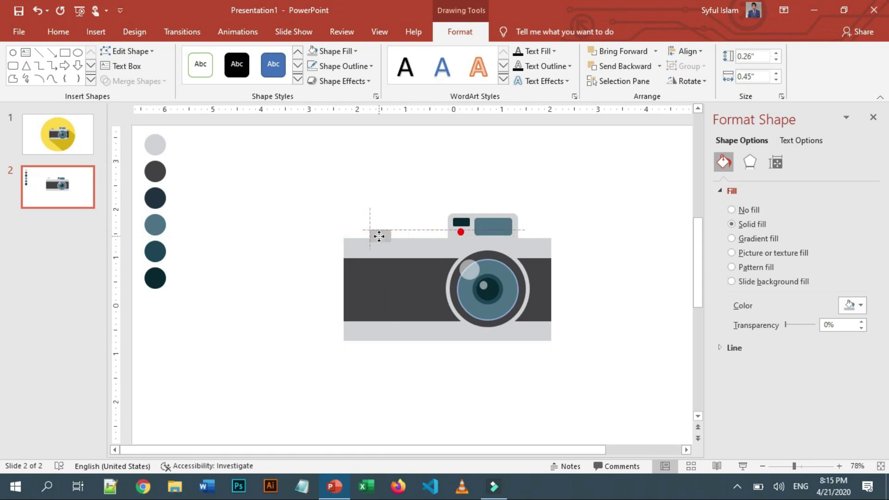
{"action": "left_click", "coordinate": [659, 69]}
{"action": "left_click", "coordinate": [649, 97]}
{"action": "left_click", "coordinate": [610, 220]}
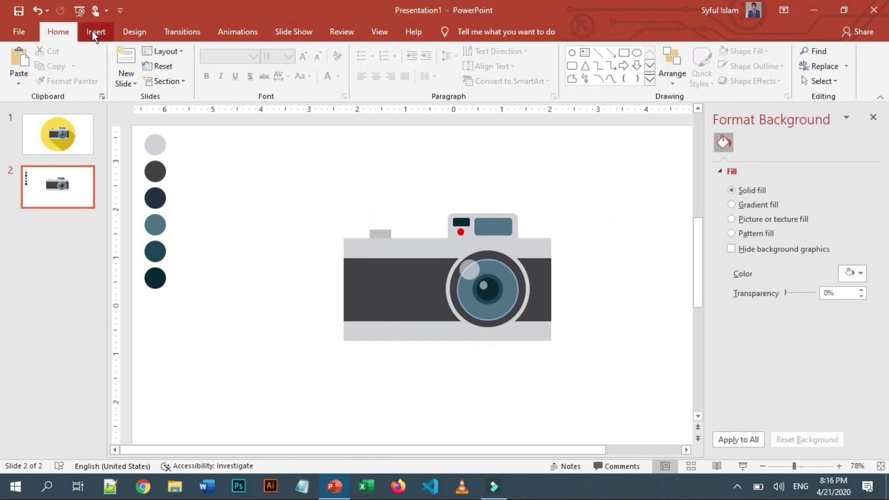
Draw a tall rectangle fitted over the camera body's left end.
{"action": "left_click", "coordinate": [95, 32]}
{"action": "left_click", "coordinate": [238, 65]}
{"action": "left_click", "coordinate": [284, 119]}
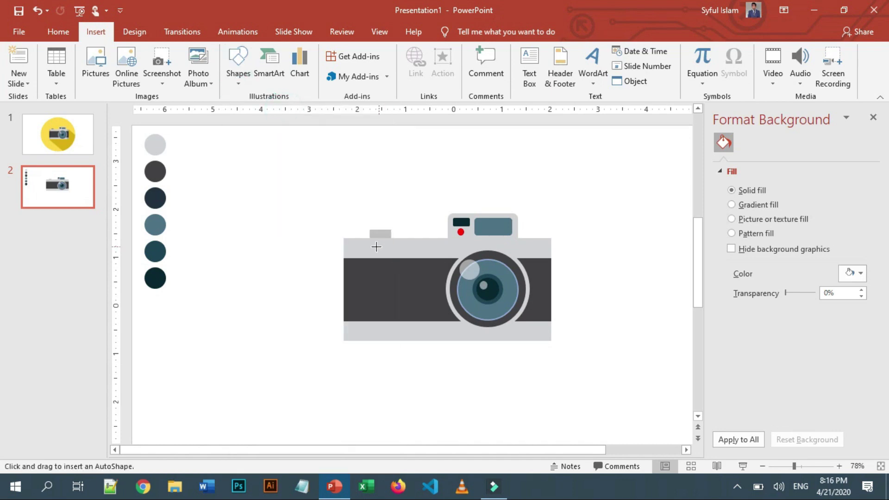
{"action": "left_click_drag", "start_coordinate": [343, 235], "coordinate": [362, 341]}
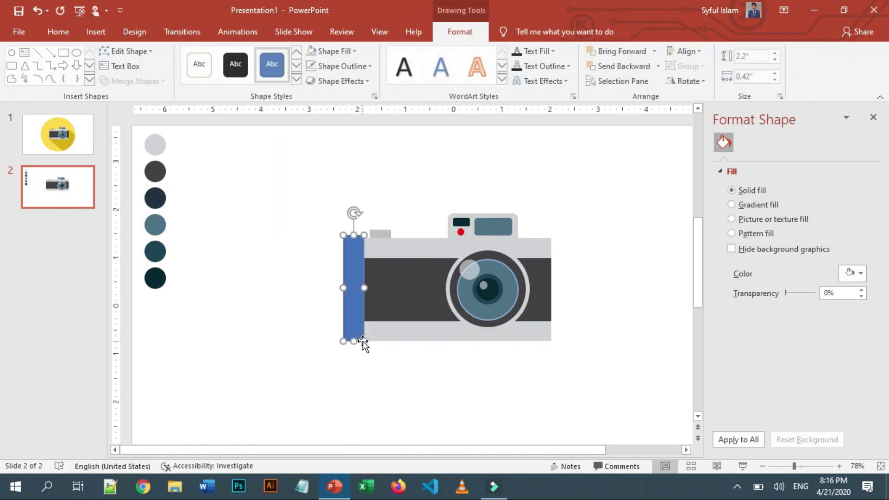
{"action": "scroll", "coordinate": [362, 340], "scroll_direction": "up", "scroll_amount": 5}
{"action": "left_click_drag", "start_coordinate": [409, 191], "coordinate": [408, 195]}
{"action": "left_click_drag", "start_coordinate": [392, 286], "coordinate": [392, 286]}
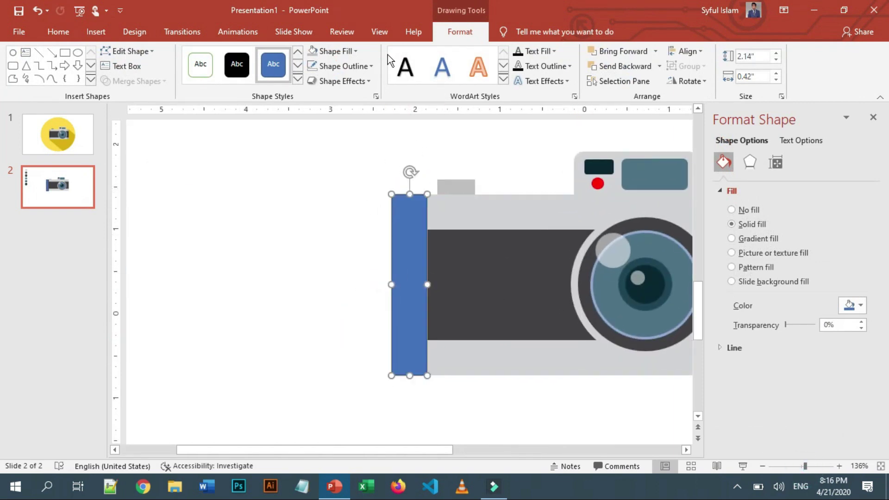
Give the strip no outline and a black fill at 80% transparency.
{"action": "left_click", "coordinate": [366, 66]}
{"action": "left_click", "coordinate": [369, 209]}
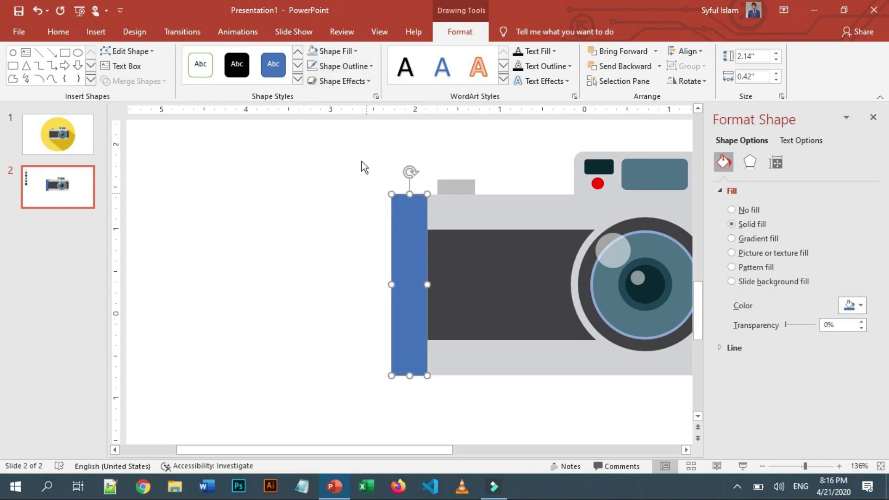
{"action": "left_click", "coordinate": [860, 305]}
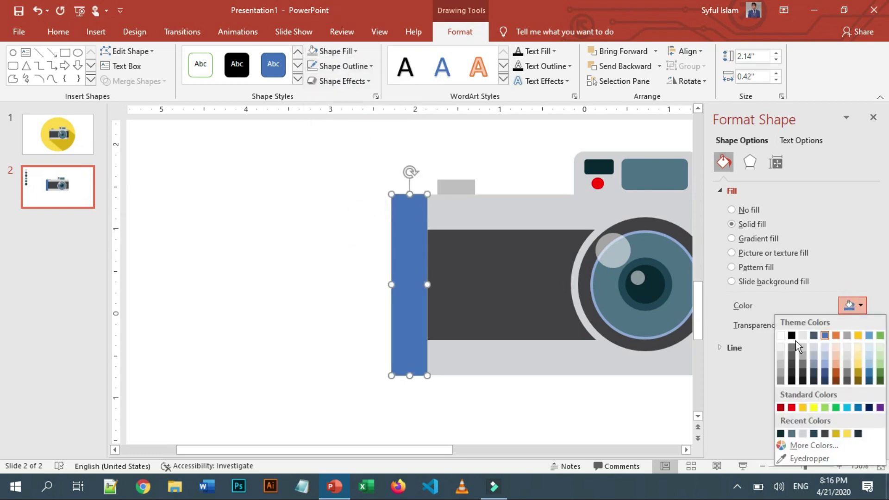
{"action": "left_click", "coordinate": [793, 335]}
{"action": "left_click_drag", "start_coordinate": [786, 323], "coordinate": [810, 330]}
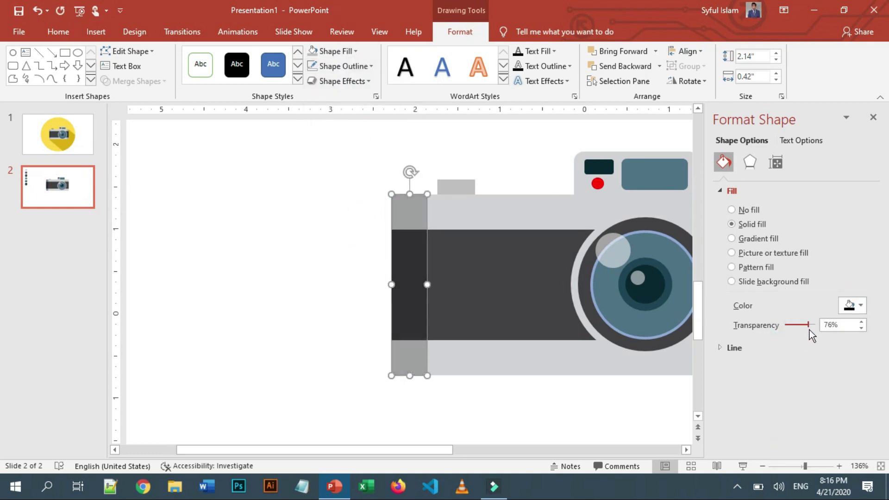
Nudge the shutter button right and copy the translucent strip to the body's right end.
{"action": "left_click_drag", "start_coordinate": [804, 467], "coordinate": [794, 467]}
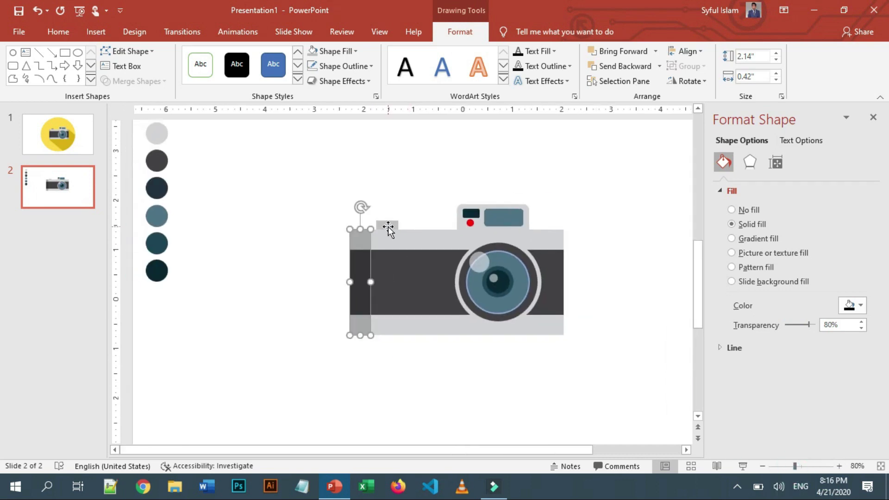
{"action": "left_click_drag", "start_coordinate": [388, 227], "coordinate": [399, 226]}
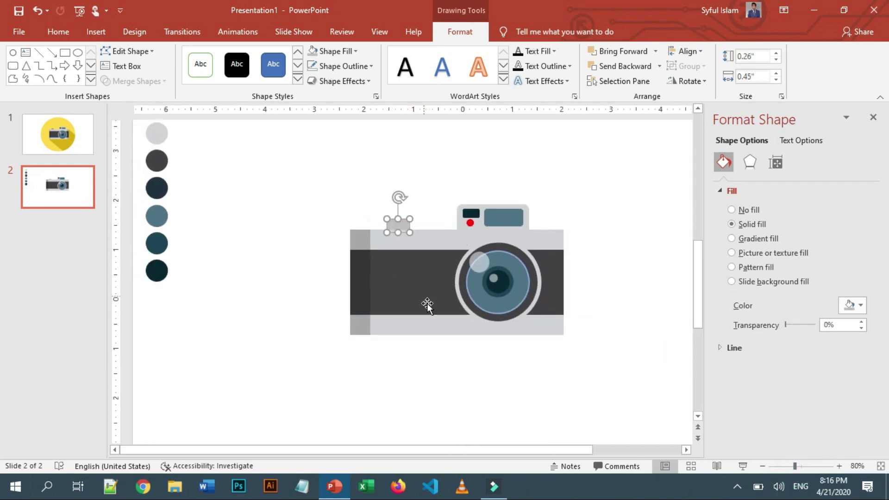
{"action": "left_click_drag", "start_coordinate": [790, 466], "coordinate": [802, 467]}
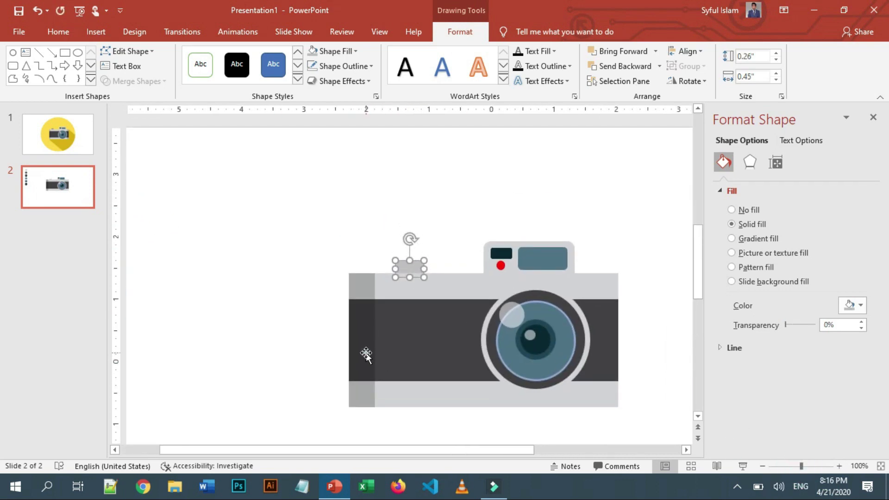
{"action": "left_click_drag", "start_coordinate": [366, 354], "coordinate": [604, 345]}
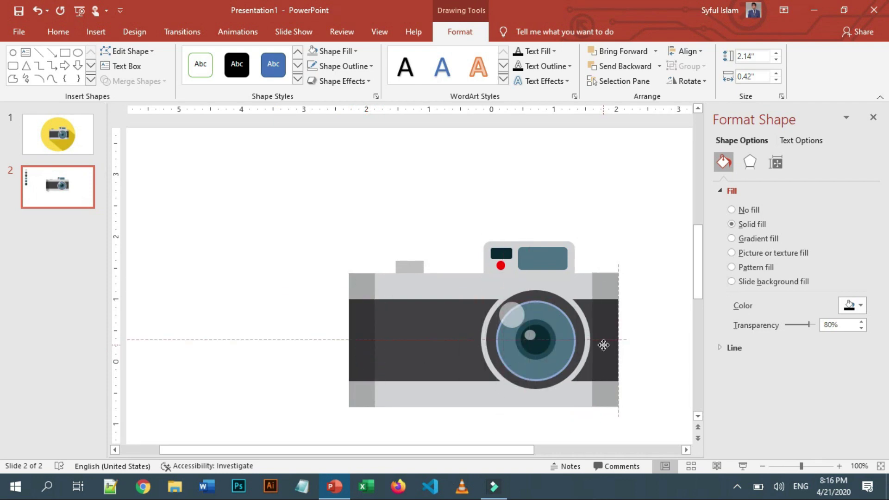
{"action": "left_click", "coordinate": [654, 357]}
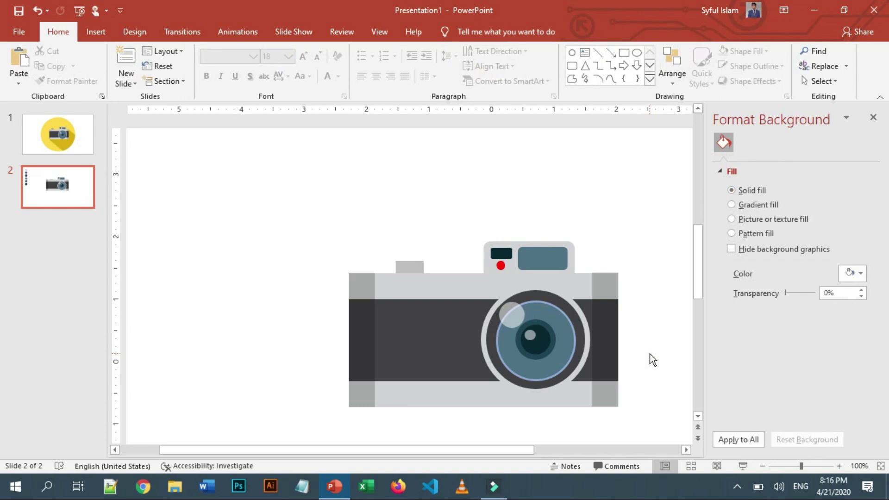
Select the lens circles and shift the lens slightly left.
{"action": "left_click_drag", "start_coordinate": [801, 467], "coordinate": [794, 467]}
{"action": "left_click_drag", "start_coordinate": [381, 264], "coordinate": [567, 410]}
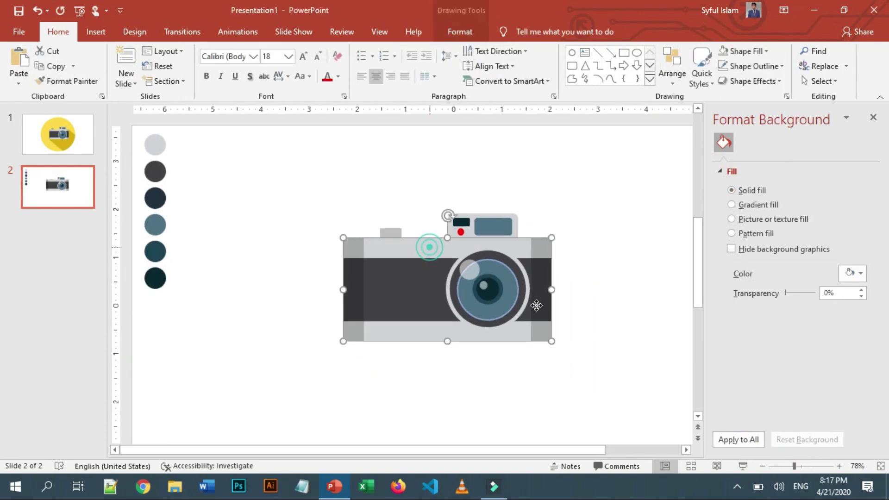
{"action": "key", "text": "ctrl+z"}
{"action": "left_click", "coordinate": [377, 371]}
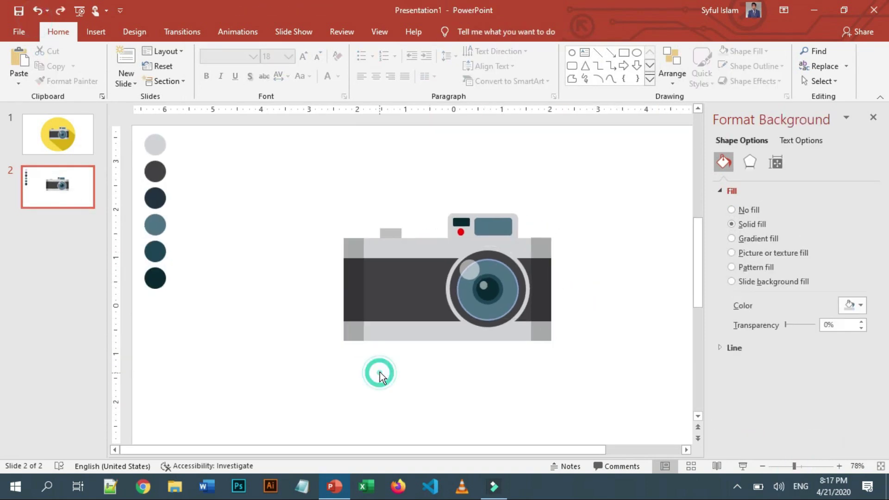
{"action": "left_click", "coordinate": [484, 300]}
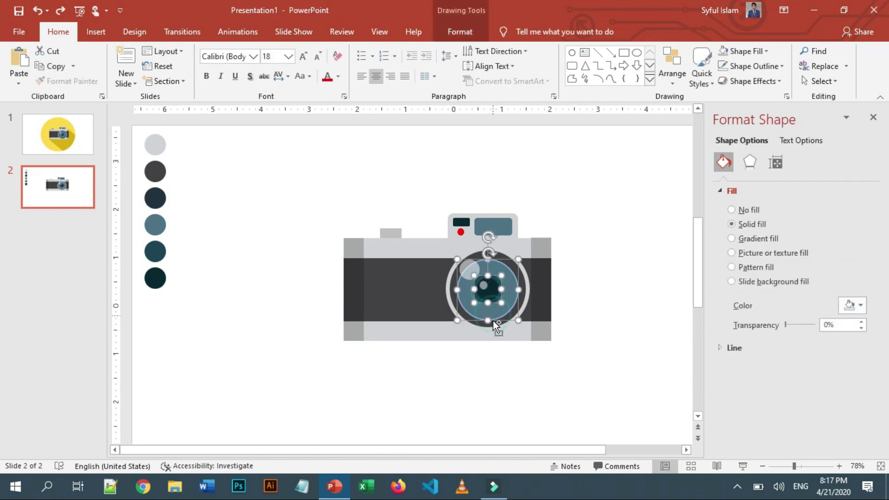
{"action": "left_click", "coordinate": [493, 321], "text": "shift"}
{"action": "left_click", "coordinate": [483, 286], "text": "shift"}
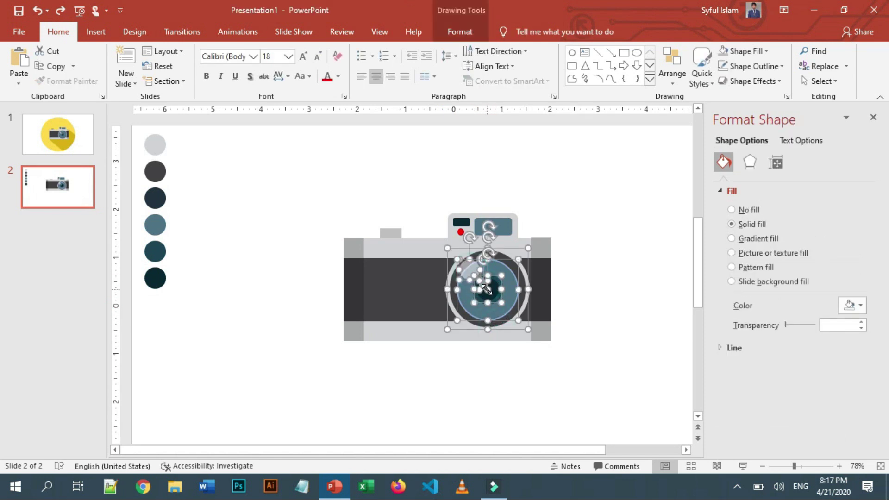
{"action": "left_click_drag", "start_coordinate": [487, 298], "coordinate": [476, 299]}
{"action": "left_click", "coordinate": [616, 312]}
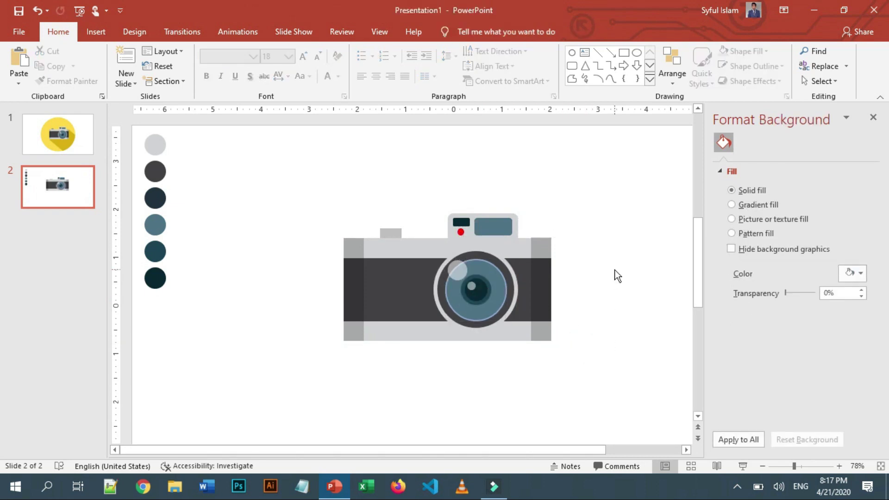
Group all camera parts with Ctrl+G and apply Align Middle and Align Center.
{"action": "left_click_drag", "start_coordinate": [254, 165], "coordinate": [618, 406]}
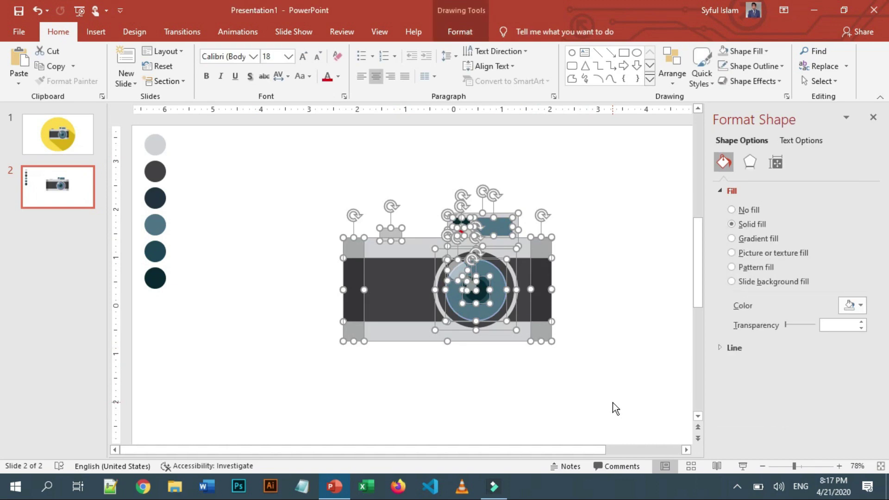
{"action": "key", "text": "ctrl+g"}
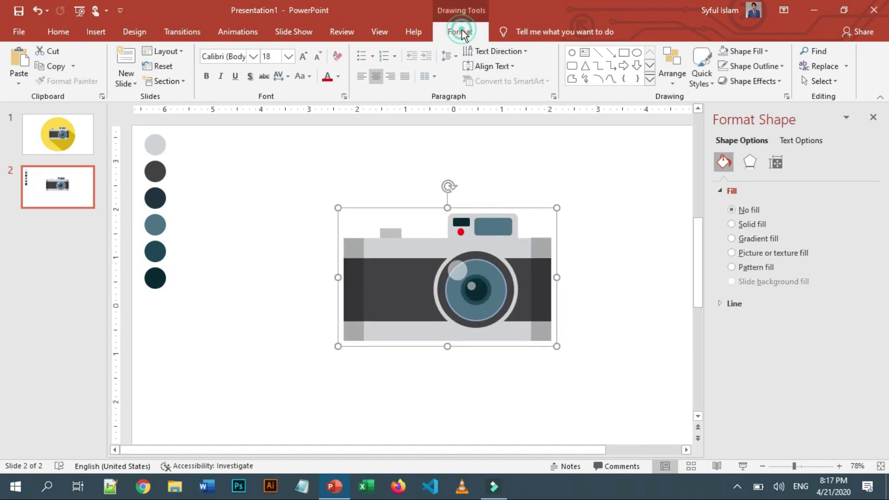
{"action": "left_click", "coordinate": [460, 32]}
{"action": "left_click", "coordinate": [688, 51]}
{"action": "left_click", "coordinate": [694, 130]}
{"action": "left_click", "coordinate": [688, 52]}
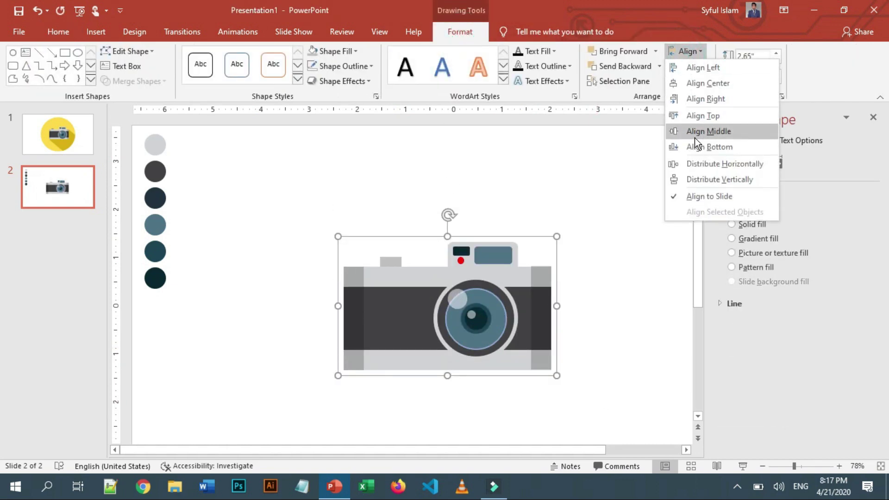
{"action": "left_click", "coordinate": [695, 85]}
{"action": "left_click", "coordinate": [692, 52]}
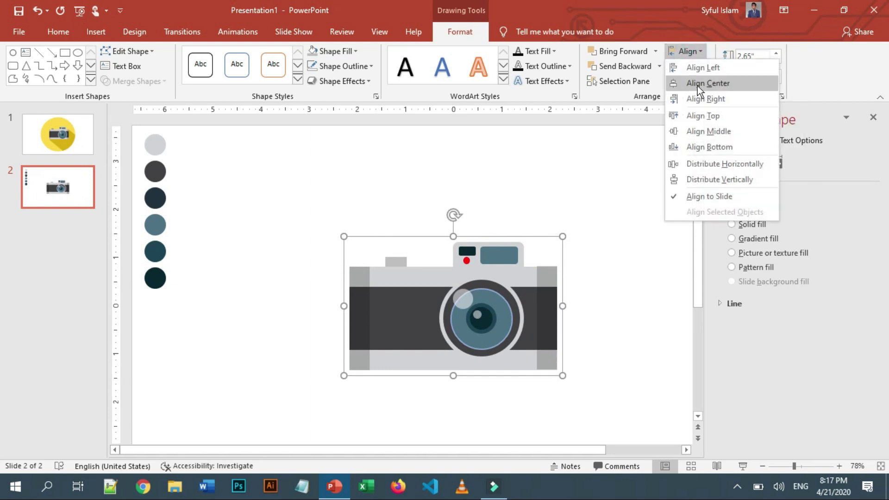
{"action": "left_click", "coordinate": [697, 84]}
{"action": "left_click", "coordinate": [783, 466]}
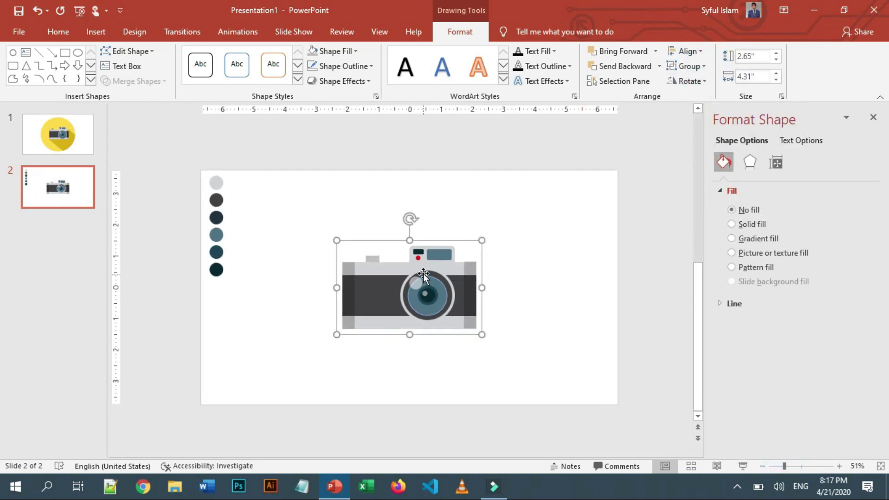
{"action": "left_click", "coordinate": [13, 52]}
Draw a 6.63" circle around the camera, send it back, remove its outline, fill it yellow.
{"action": "mouse_move", "coordinate": [280, 231]}
{"action": "left_mouse_down"}
{"action": "mouse_move", "coordinate": [471, 355]}
{"action": "mouse_move", "coordinate": [516, 374]}
{"action": "left_mouse_up"}
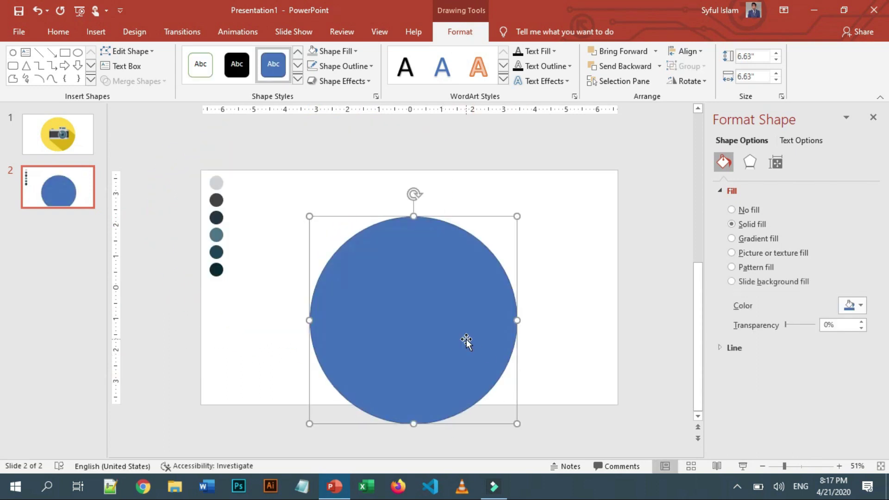
{"action": "left_click_drag", "start_coordinate": [466, 341], "coordinate": [469, 315]}
{"action": "left_click", "coordinate": [659, 69]}
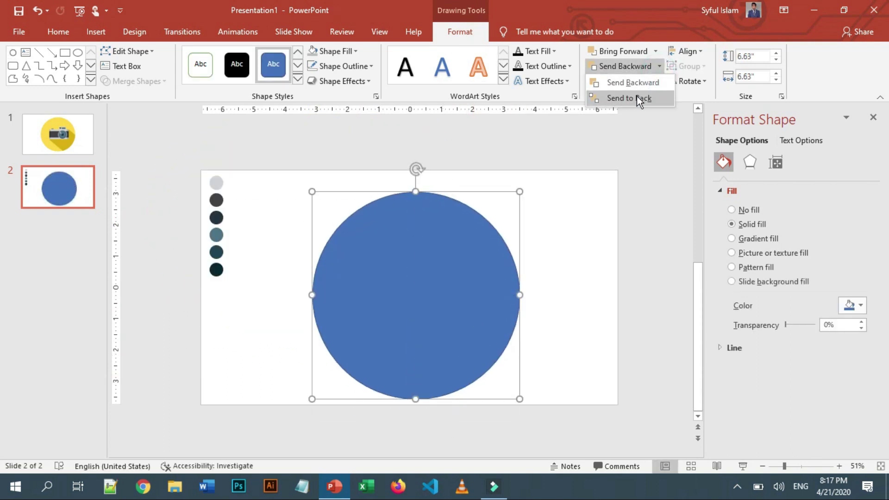
{"action": "left_click", "coordinate": [638, 96]}
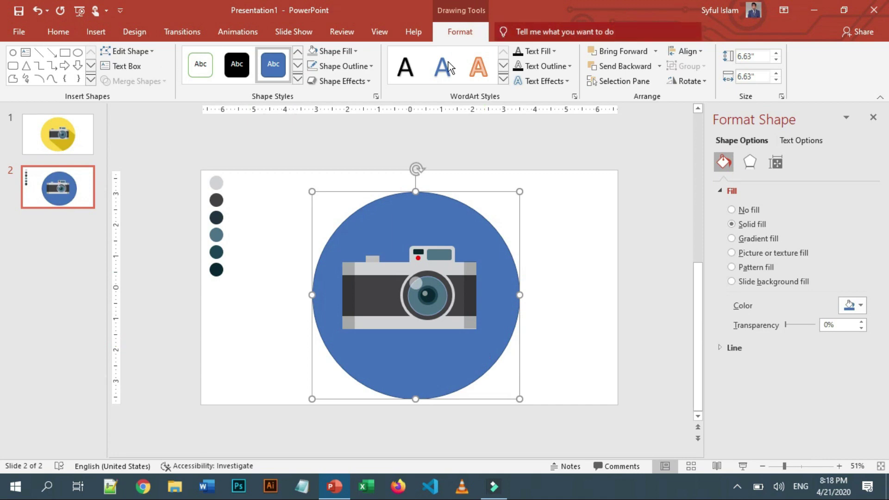
{"action": "left_click", "coordinate": [346, 66]}
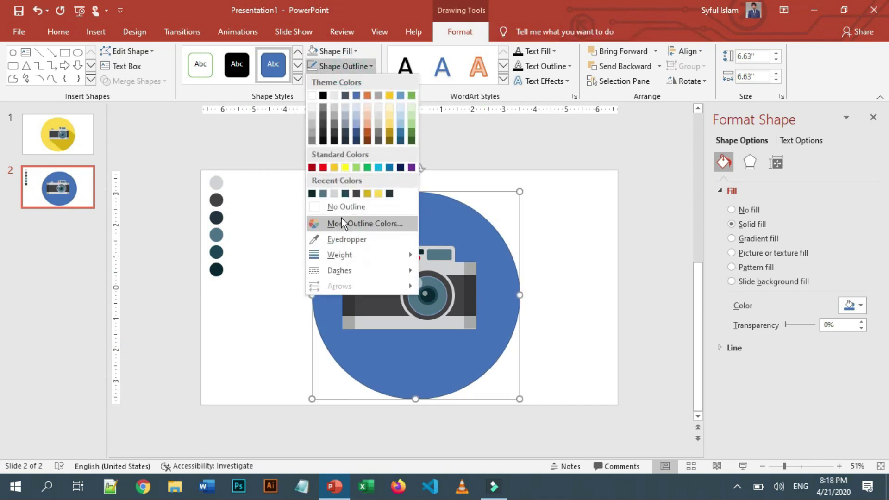
{"action": "left_click", "coordinate": [340, 210]}
{"action": "left_click", "coordinate": [346, 52]}
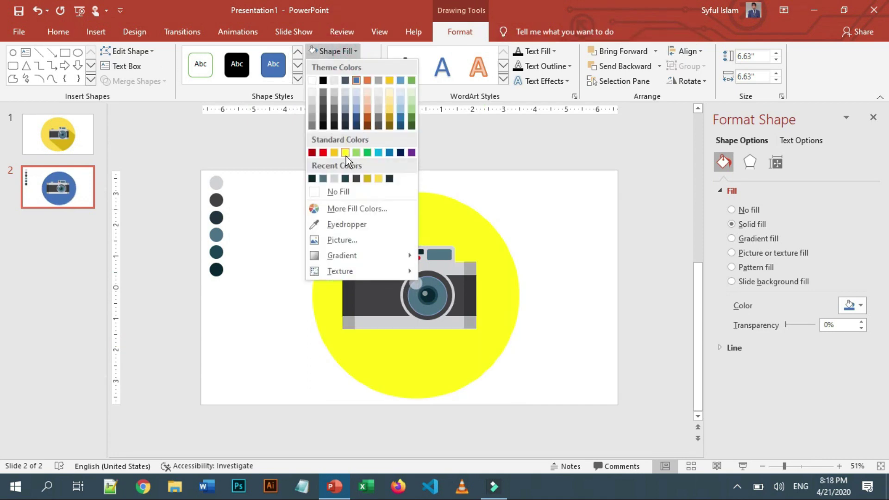
{"action": "left_click", "coordinate": [379, 179]}
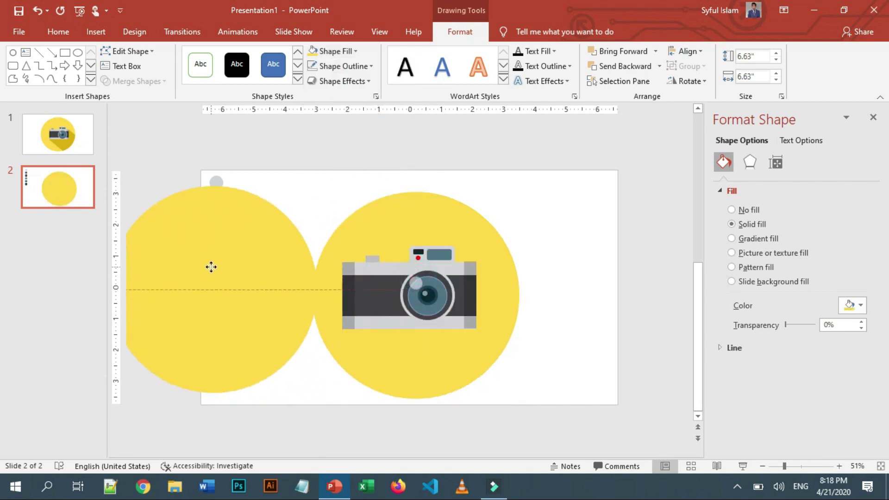
Copy the yellow circle to the left and start a freeform shadow shape from the camera.
{"action": "left_click_drag", "start_coordinate": [375, 207], "coordinate": [199, 262]}
{"action": "key", "text": "Escape"}
{"action": "left_click", "coordinate": [573, 78]}
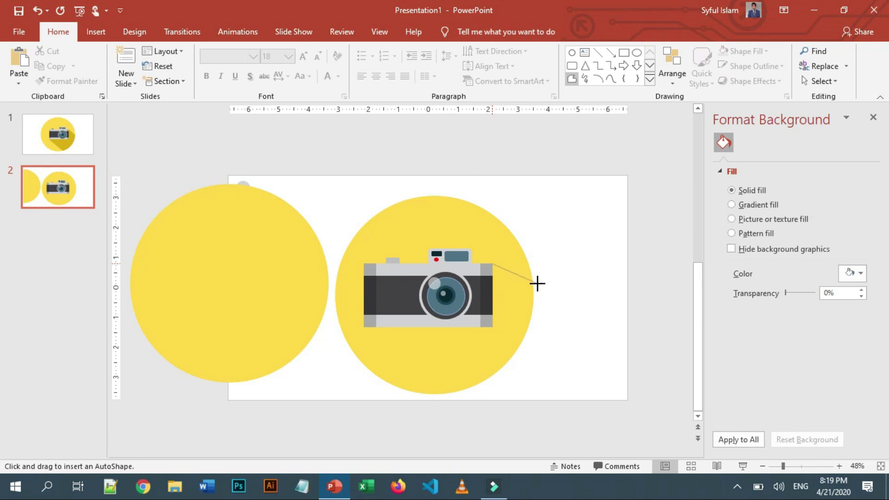
{"action": "left_click", "coordinate": [491, 397]}
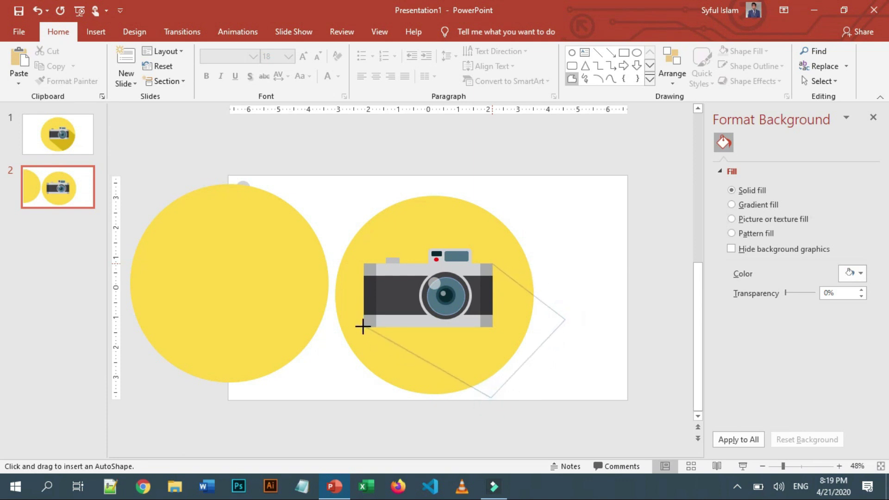
Close the freeform shape and intersect it with the yellow circle.
{"action": "left_click", "coordinate": [492, 264]}
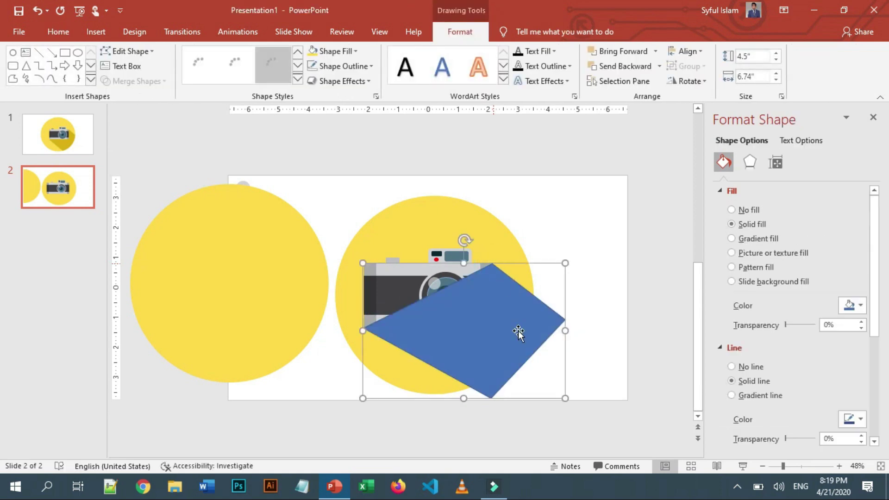
{"action": "left_click", "coordinate": [485, 230], "text": "shift"}
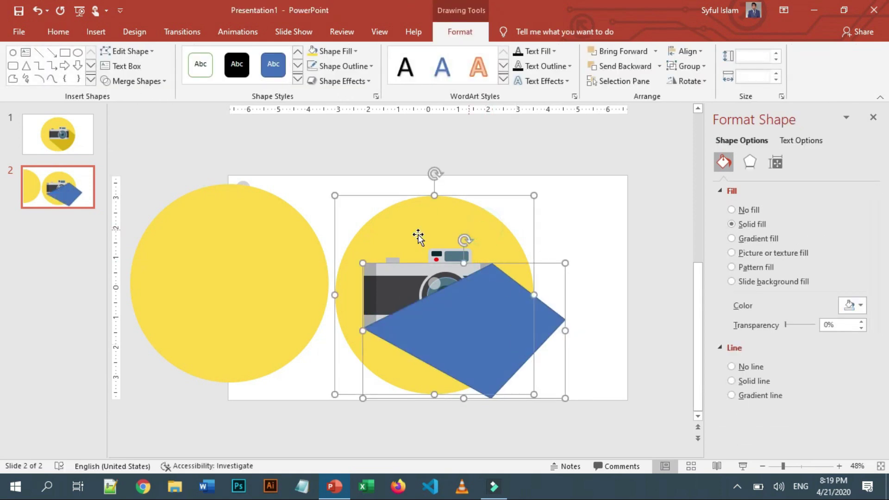
{"action": "left_click", "coordinate": [134, 83]}
{"action": "left_click", "coordinate": [132, 144]}
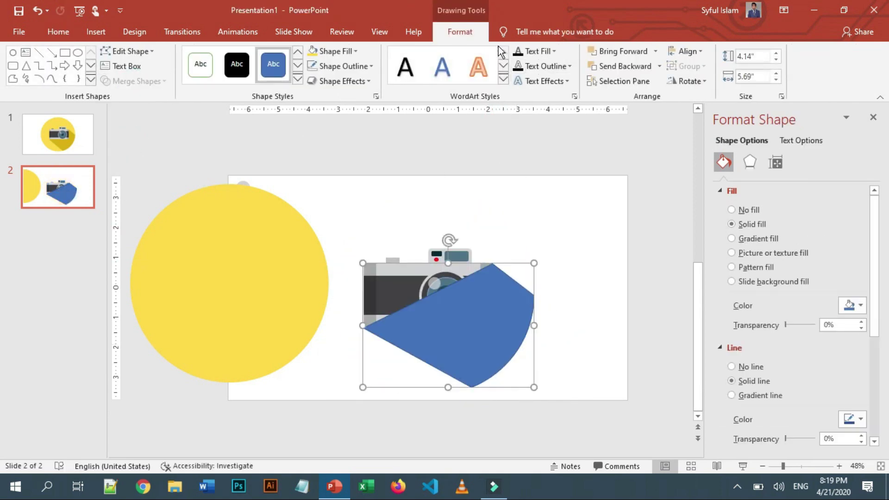
Send the shadow behind the camera with no outline and a darker gold fill.
{"action": "left_click", "coordinate": [659, 65]}
{"action": "left_click", "coordinate": [640, 97]}
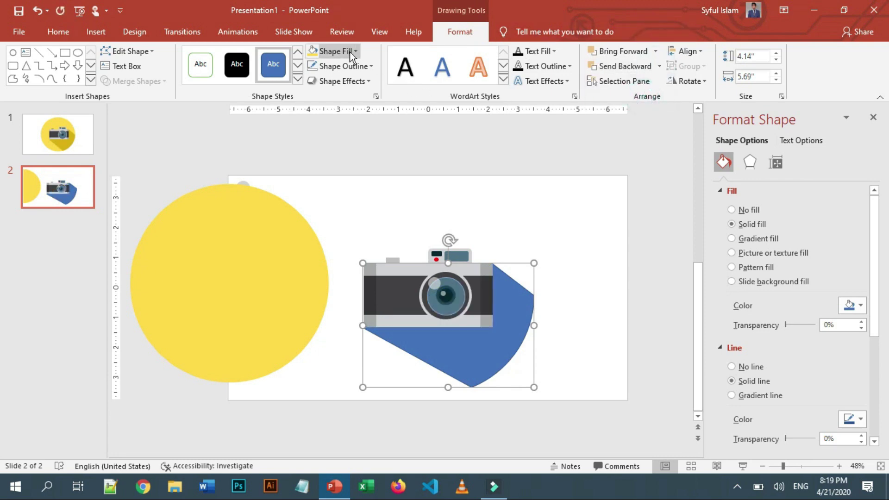
{"action": "left_click", "coordinate": [352, 66]}
{"action": "left_click", "coordinate": [345, 207]}
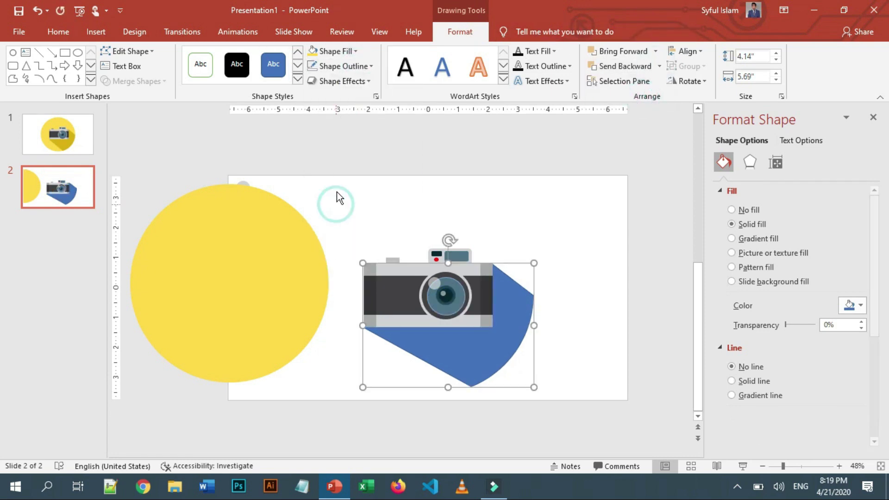
{"action": "left_click", "coordinate": [335, 51]}
{"action": "left_click", "coordinate": [378, 179]}
Send the spare yellow circle to the back.
{"action": "left_click", "coordinate": [288, 238]}
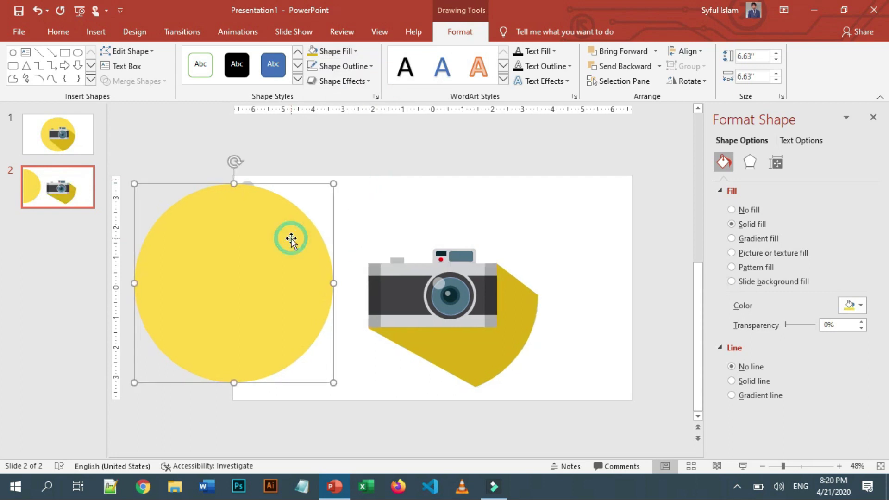
{"action": "left_click", "coordinate": [658, 66]}
{"action": "left_click", "coordinate": [648, 95]}
Move the yellow circle behind the camera and shadow.
{"action": "mouse_move", "coordinate": [268, 310]}
{"action": "left_mouse_down"}
{"action": "mouse_move", "coordinate": [449, 342]}
{"action": "mouse_move", "coordinate": [468, 320]}
{"action": "left_mouse_up"}
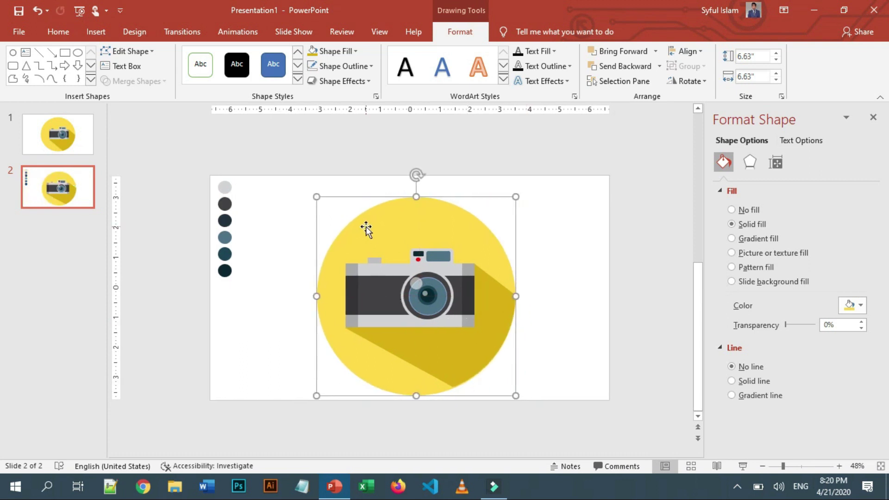
{"action": "key", "text": "ctrl+z"}
{"action": "key", "text": "ctrl+z"}
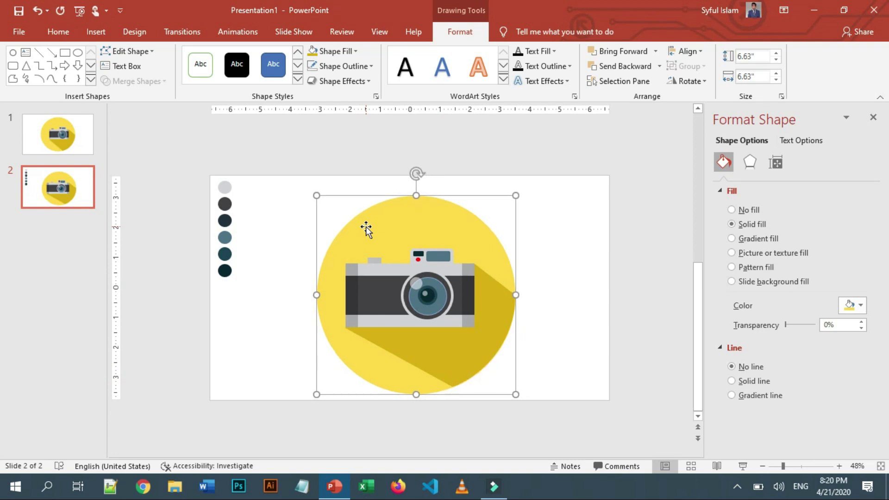
{"action": "left_click", "coordinate": [563, 298]}
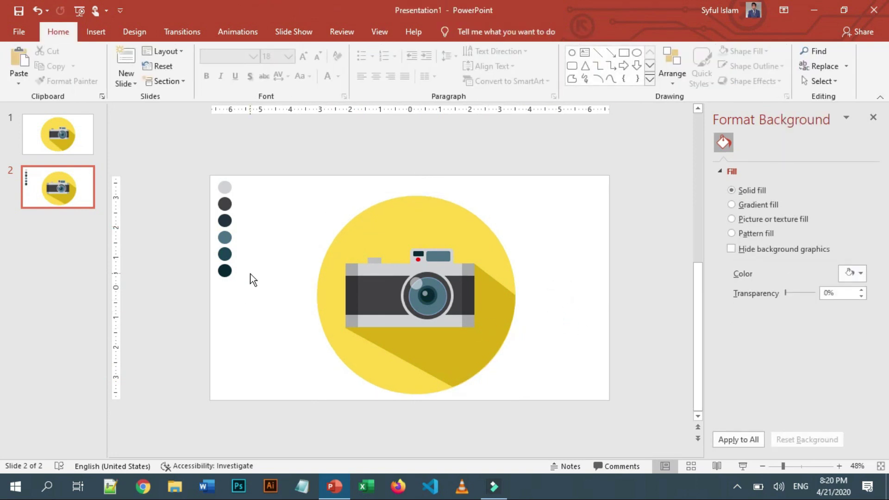
Delete the column of colour sample dots from the slide.
{"action": "left_click_drag", "start_coordinate": [226, 290], "coordinate": [197, 168]}
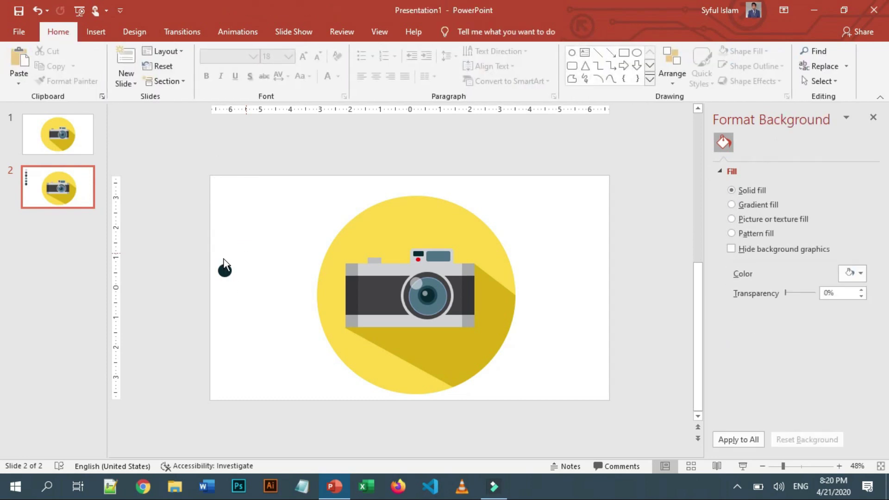
{"action": "left_click", "coordinate": [223, 271]}
{"action": "key", "text": "Delete"}
Centre the whole camera icon horizontally on the slide.
{"action": "left_click_drag", "start_coordinate": [246, 183], "coordinate": [654, 425]}
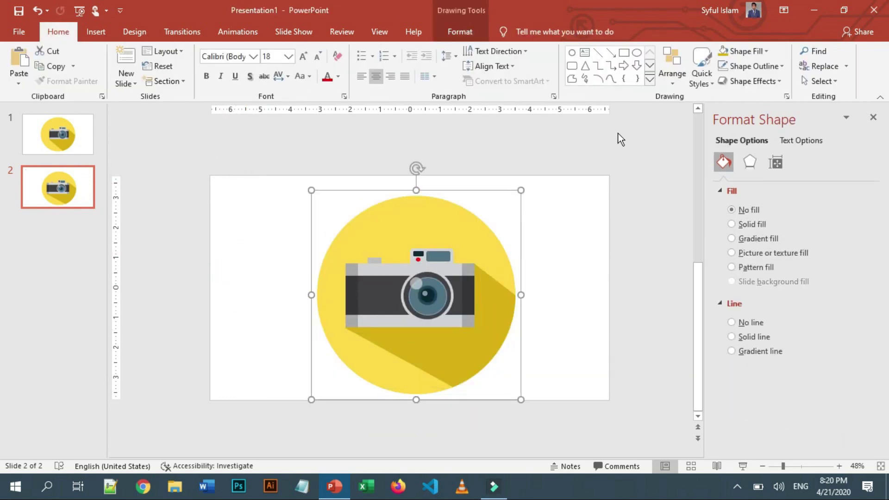
{"action": "left_click", "coordinate": [460, 31]}
{"action": "left_click", "coordinate": [685, 51]}
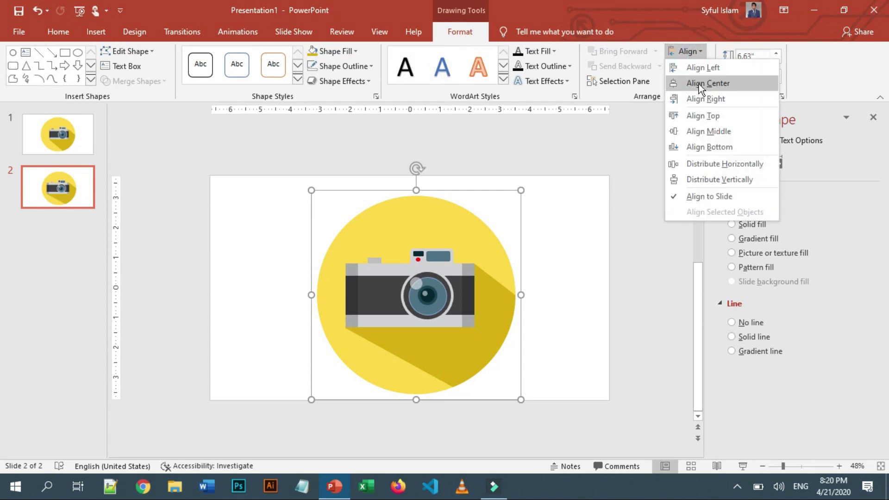
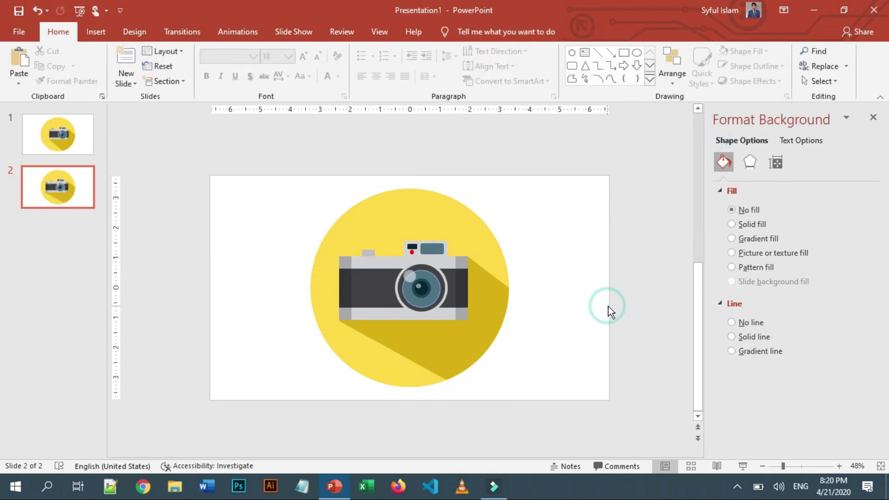
Present slide 2 with the centered yellow camera icon as a full-screen slide show.
{"action": "key", "text": "F5"}
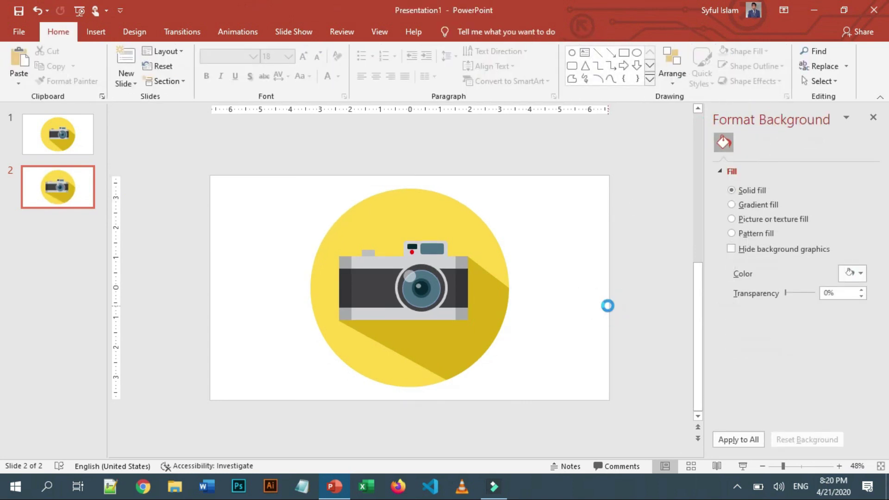